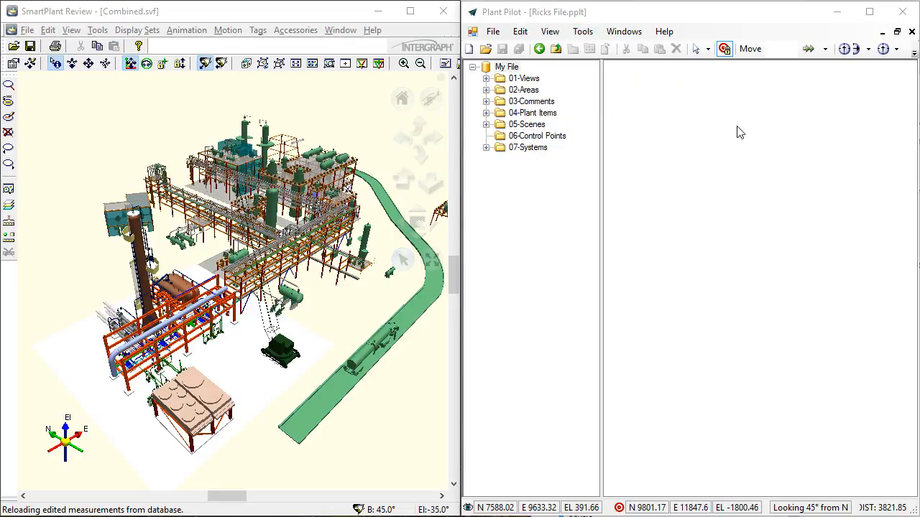
# Display the My Comments folder of the current file, and open the data file "Ricks Copy of Design Review.pplt".
pyautogui.click(486, 101)
pyautogui.click(541, 113)
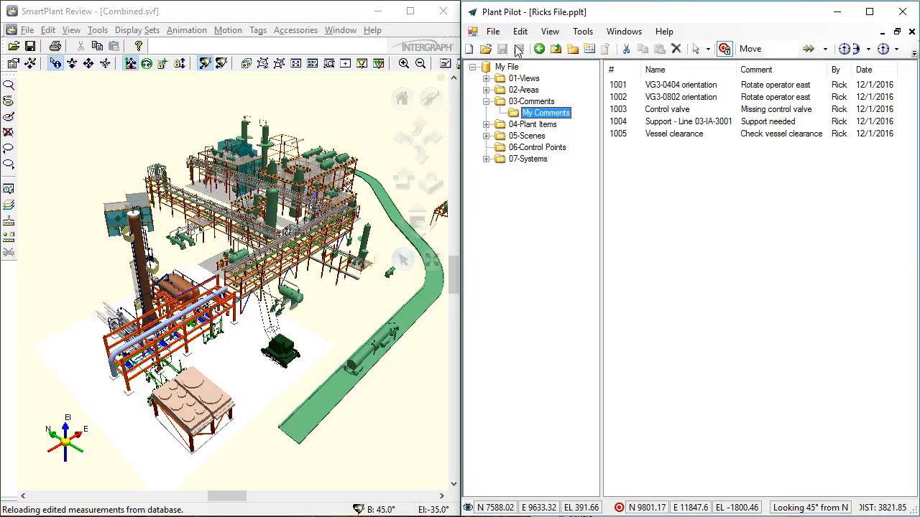
pyautogui.click(486, 48)
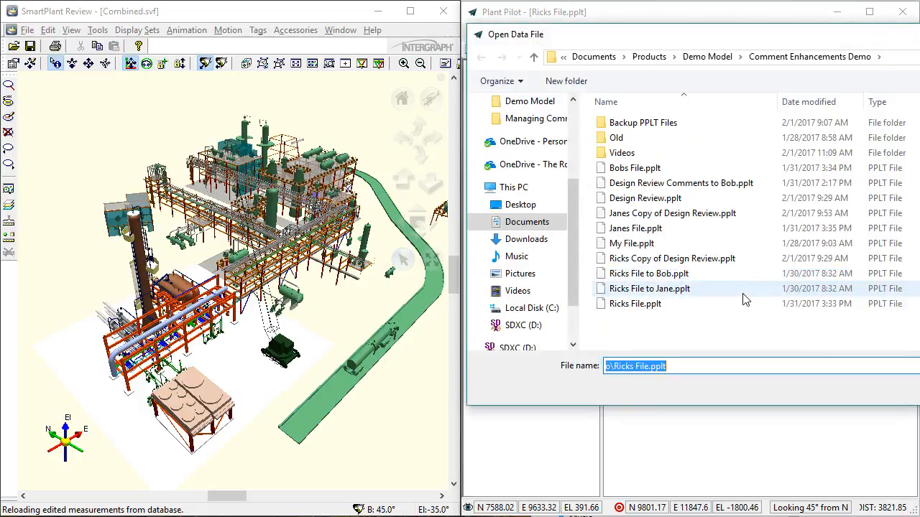
pyautogui.click(646, 259)
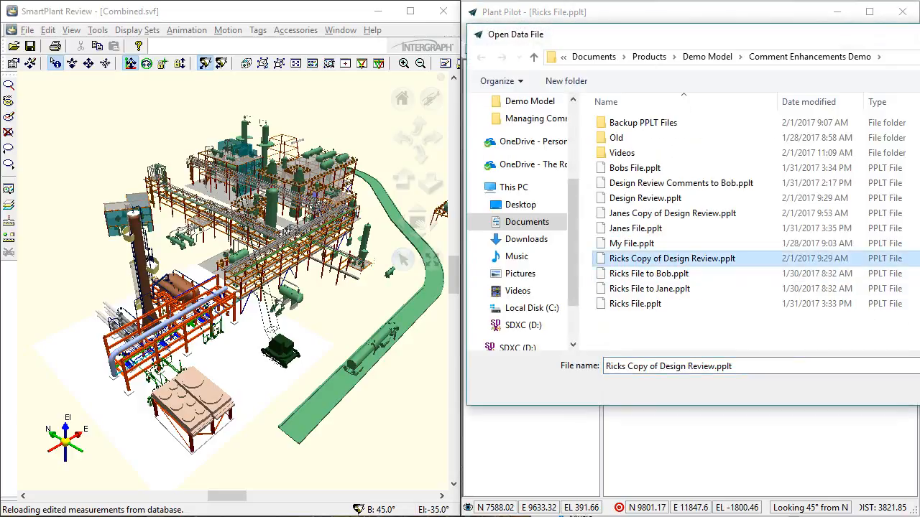
pyautogui.doubleClick(754, 258)
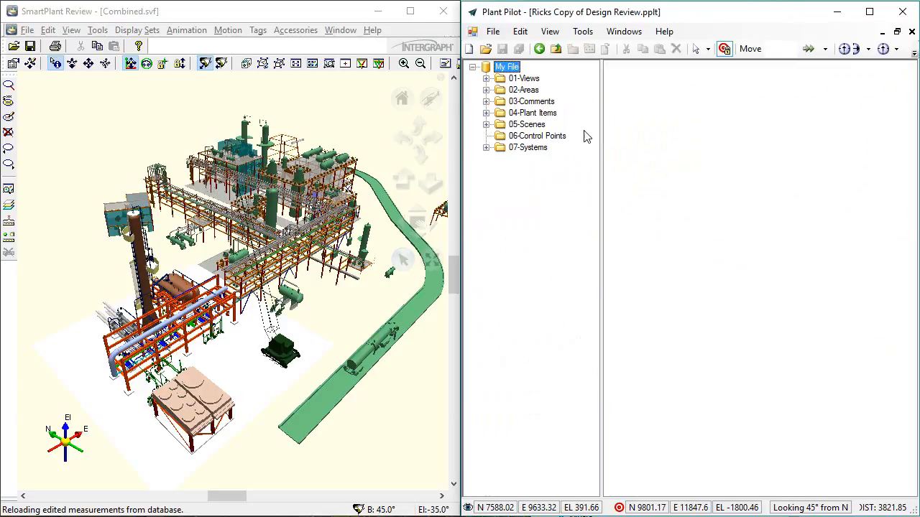
# List the comments in the 60% Review folder and open the properties of the Ladder clearance comment.
pyautogui.click(486, 102)
pyautogui.click(537, 114)
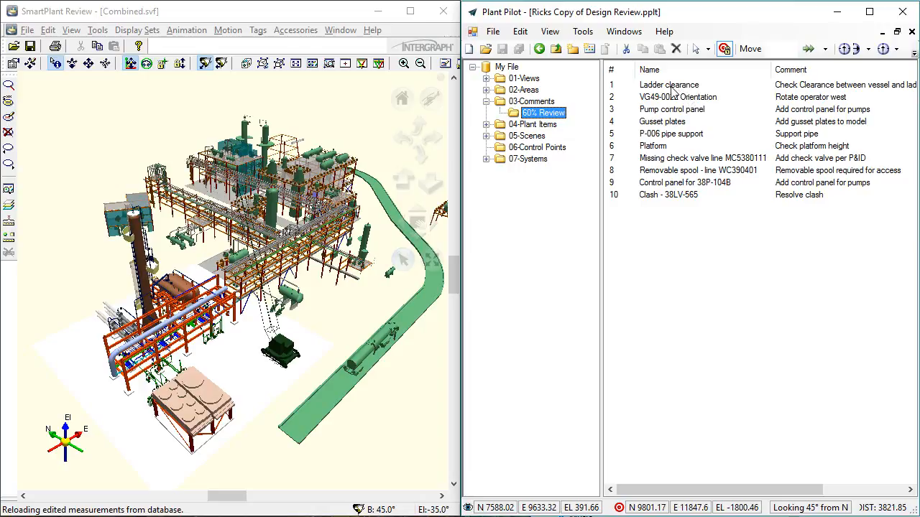
pyautogui.doubleClick(673, 87)
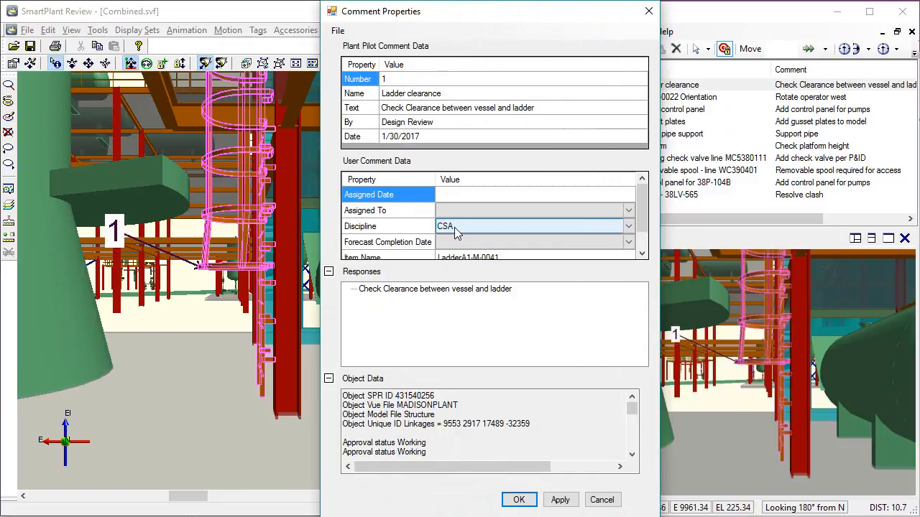
# Show the VG49-0022 Orientation comment's properties and choose a person for its Assigned To property.
pyautogui.click(687, 97)
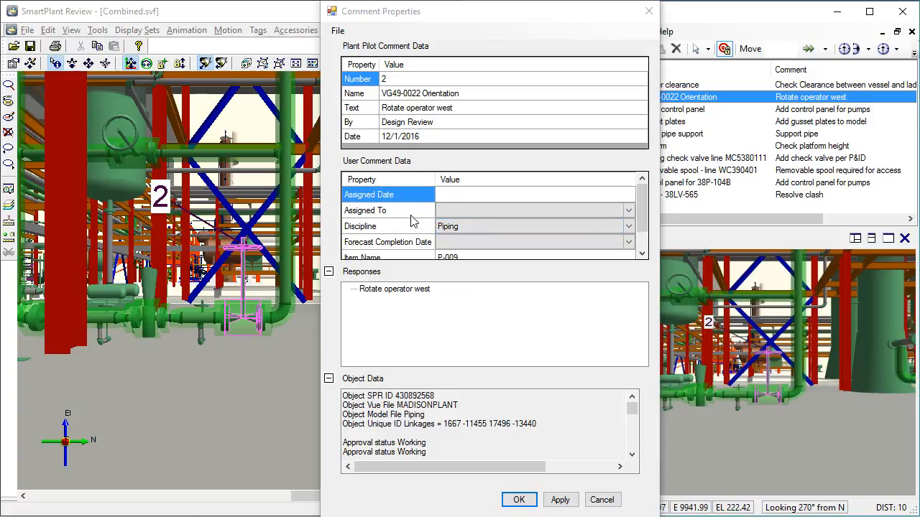
pyautogui.click(625, 211)
pyautogui.click(473, 244)
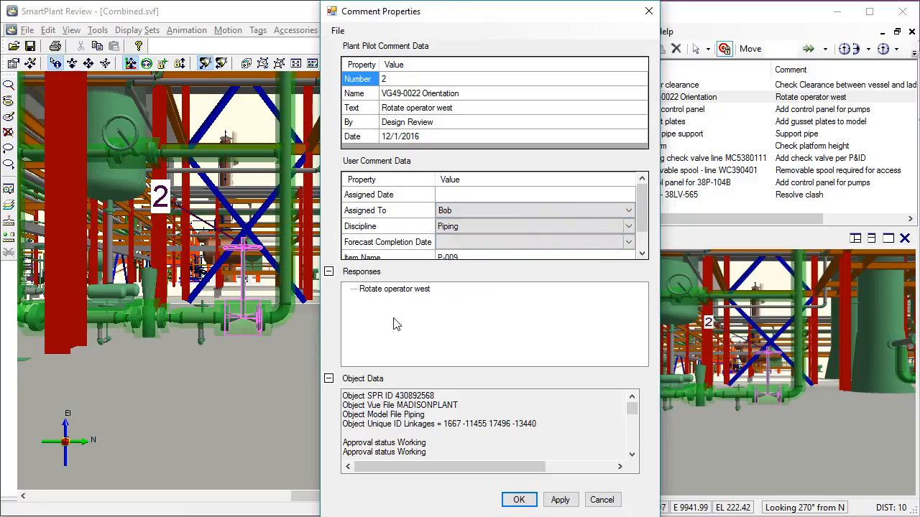
# Add the response "Don't intrude into access space" to the Rotate operator west comment and apply the changes.
pyautogui.rightClick(388, 292)
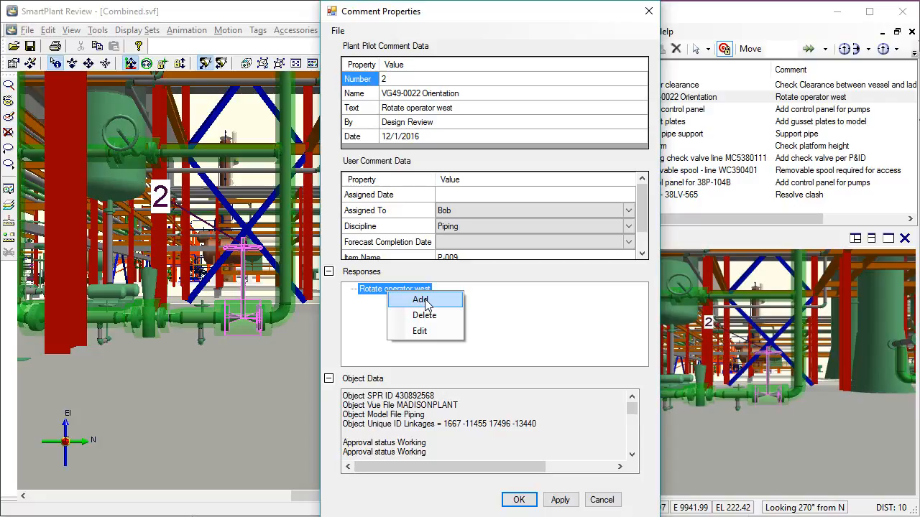
pyautogui.click(422, 300)
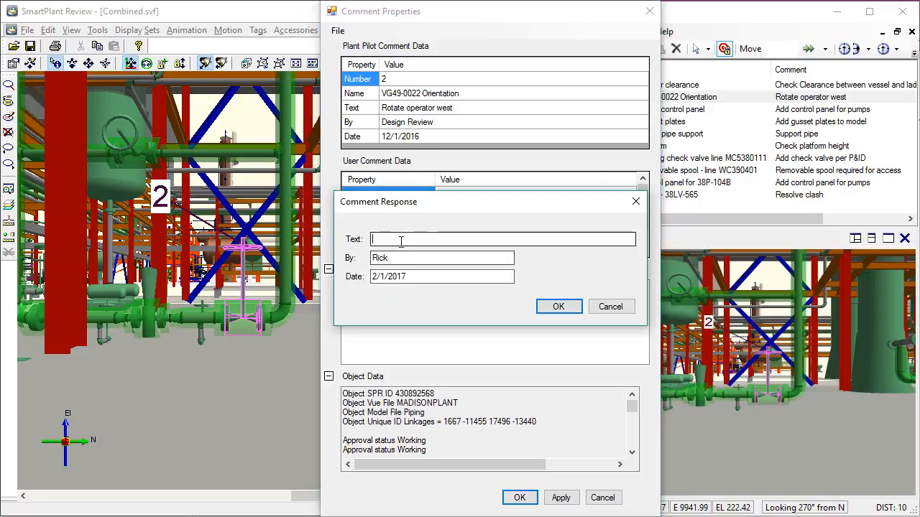
pyautogui.write("Don't intrude into access space")
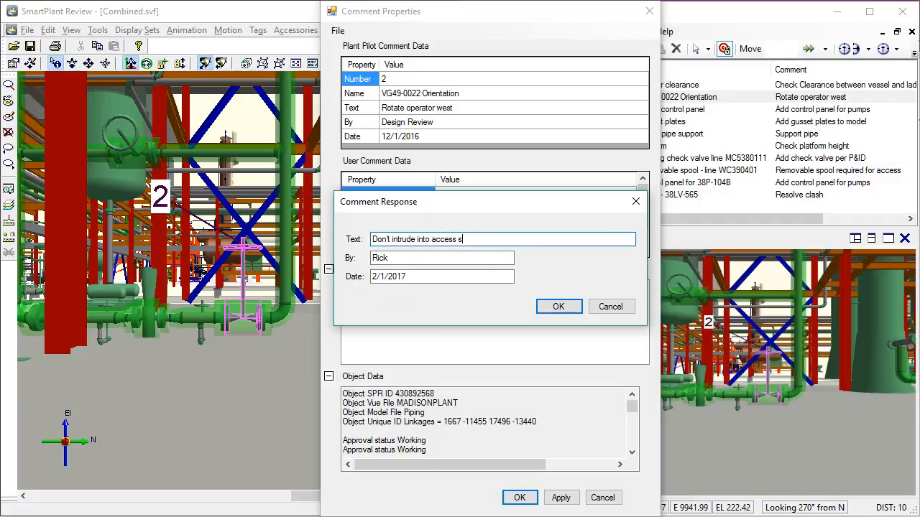
pyautogui.click(555, 307)
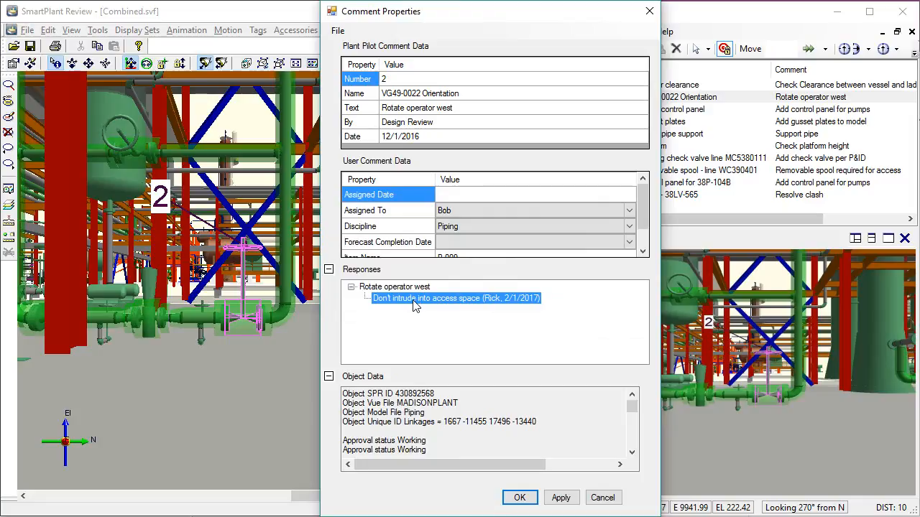
pyautogui.click(561, 498)
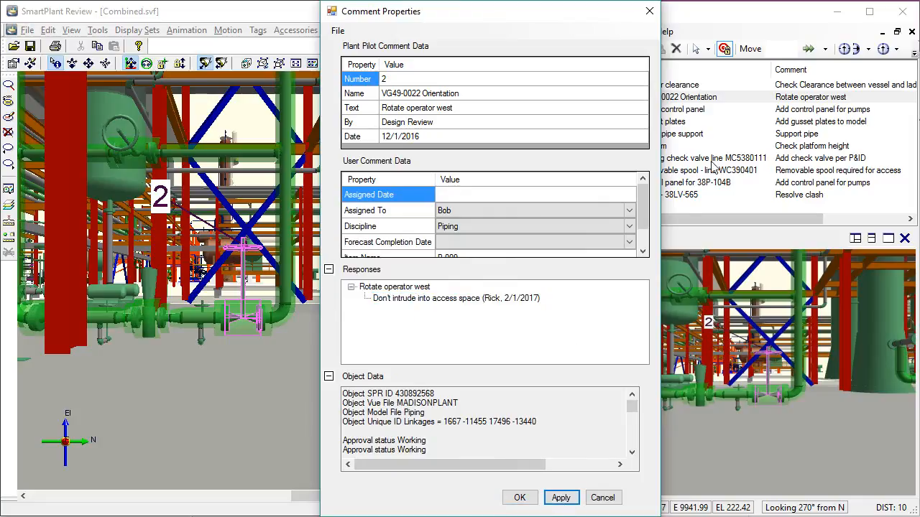
# Review the properties of the Pump control panel comment, including its discipline, and close the Comment Properties dialog.
pyautogui.click(686, 111)
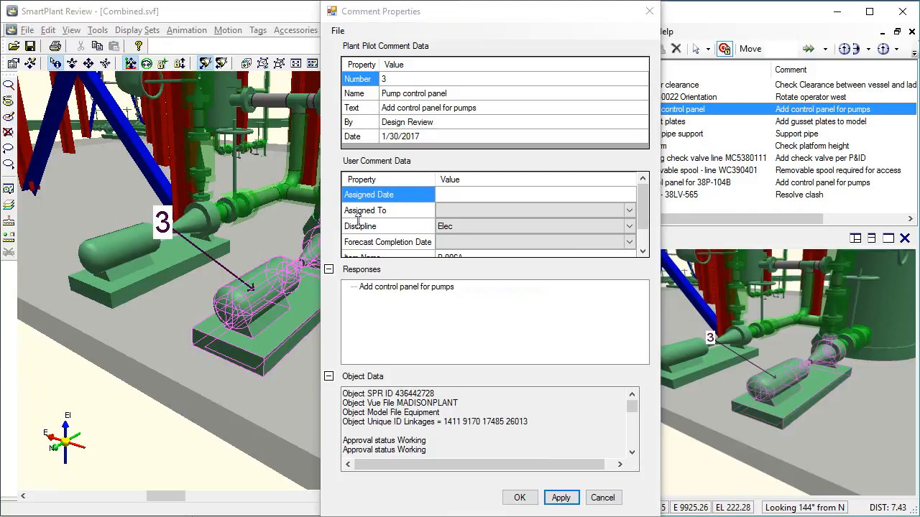
pyautogui.click(441, 229)
pyautogui.click(604, 498)
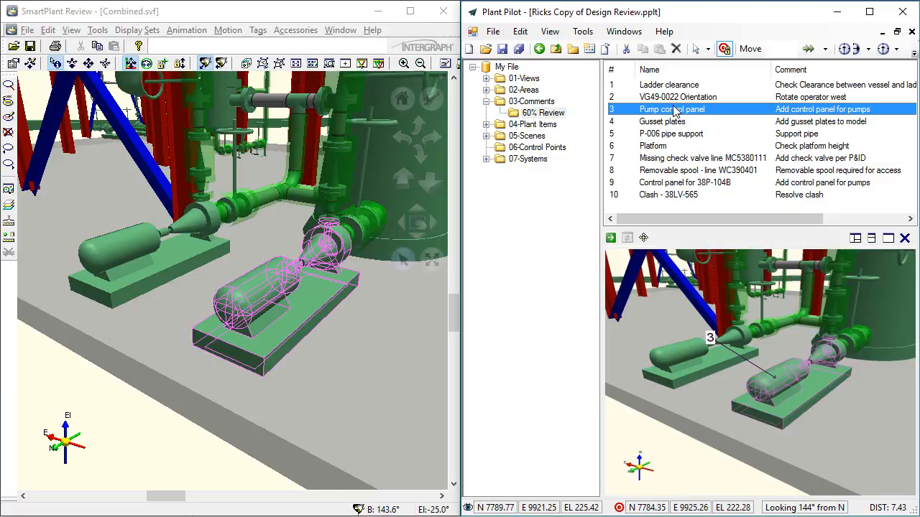
# Start Comment Review and display the comments of each listed file separately, and of both files together.
pyautogui.click(582, 31)
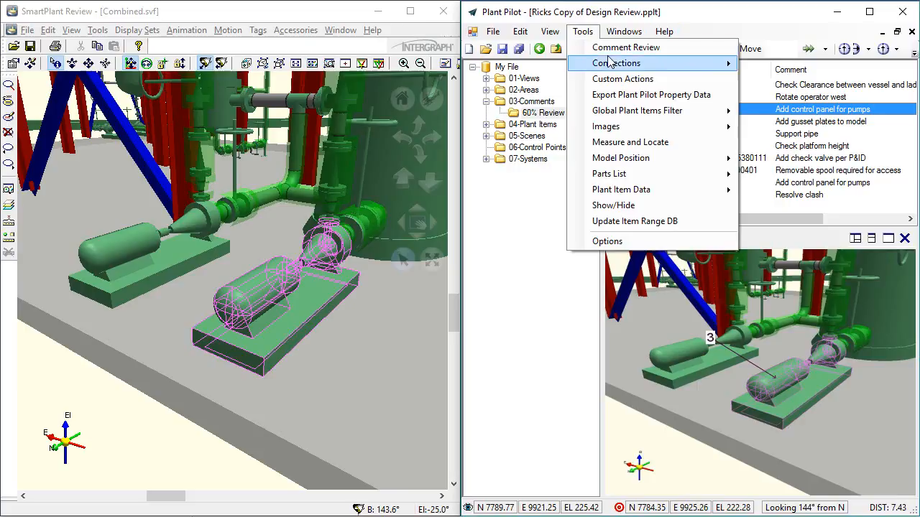
pyautogui.click(614, 50)
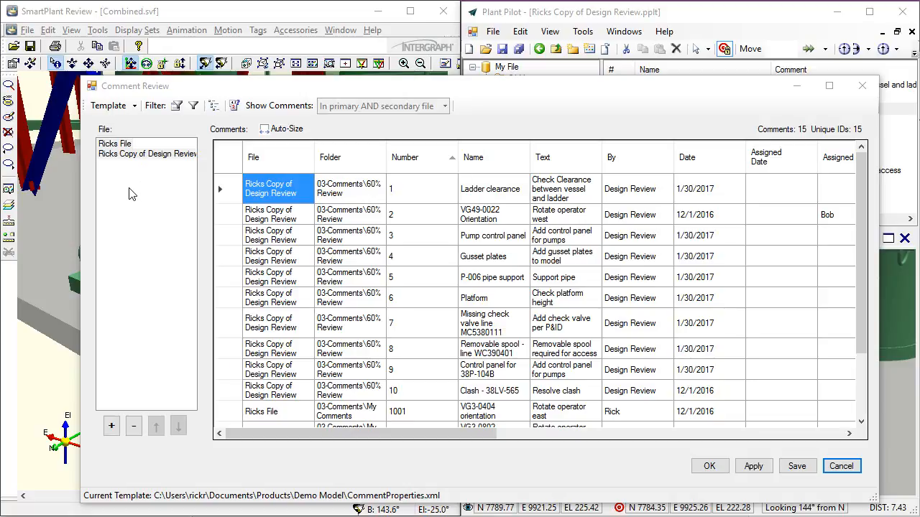
pyautogui.click(115, 145)
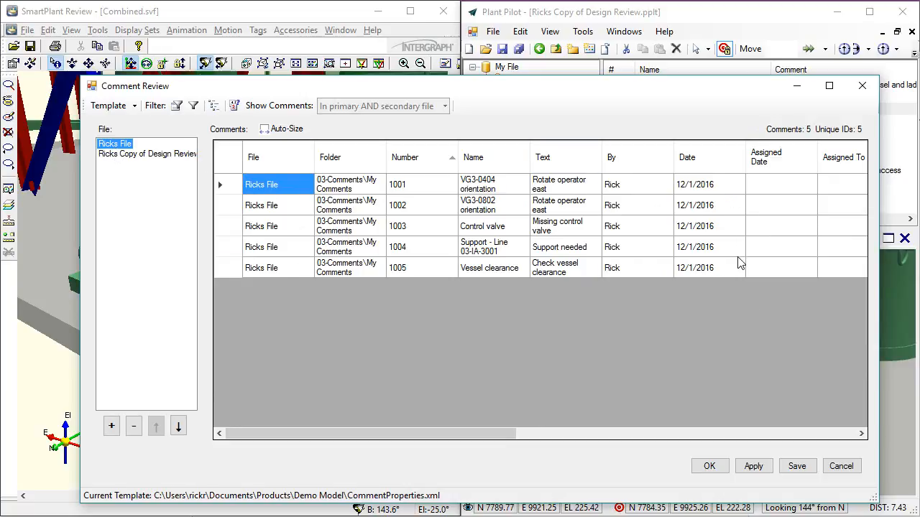
pyautogui.click(121, 155)
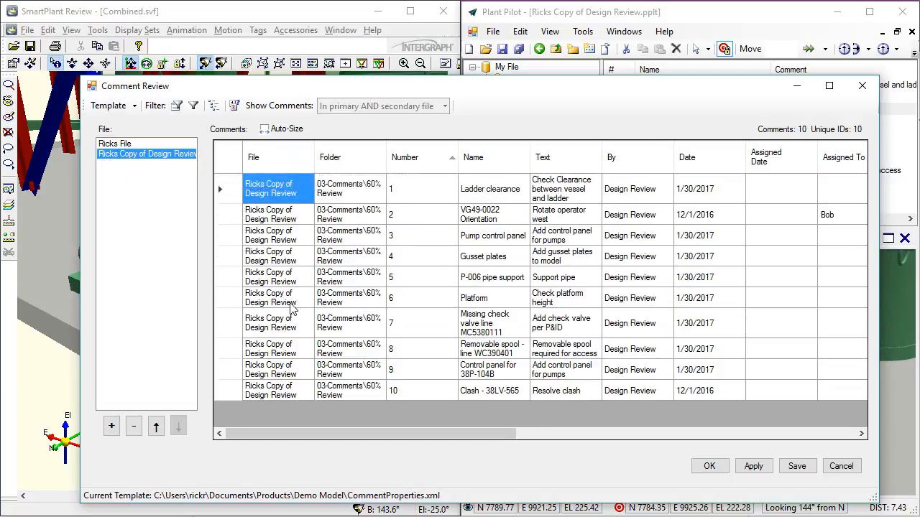
pyautogui.keyDown('ctrl'); pyautogui.click(119, 145); pyautogui.keyUp('ctrl')
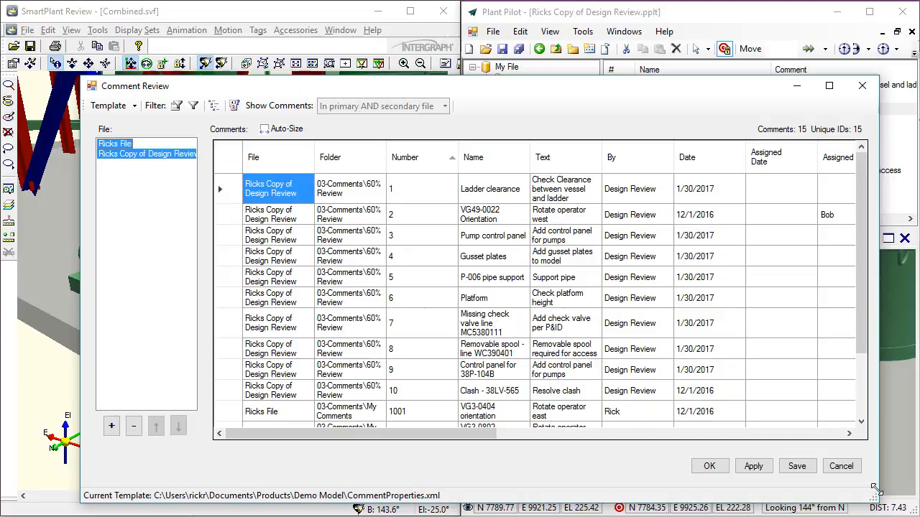
# Enlarge the Comment Review window and look through the assignment, discipline and item name columns of the comments.
pyautogui.moveTo(873, 498); pyautogui.dragTo(909, 511)
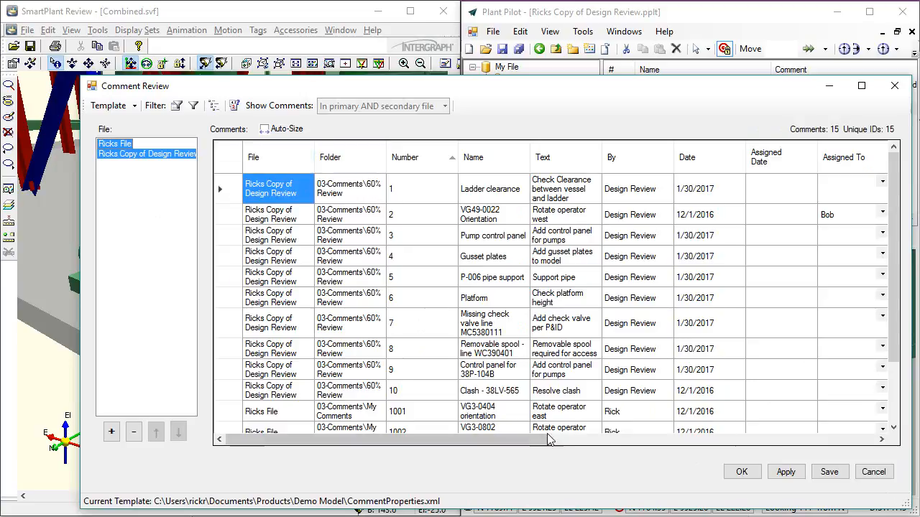
pyautogui.moveTo(543, 450); pyautogui.dragTo(794, 442)
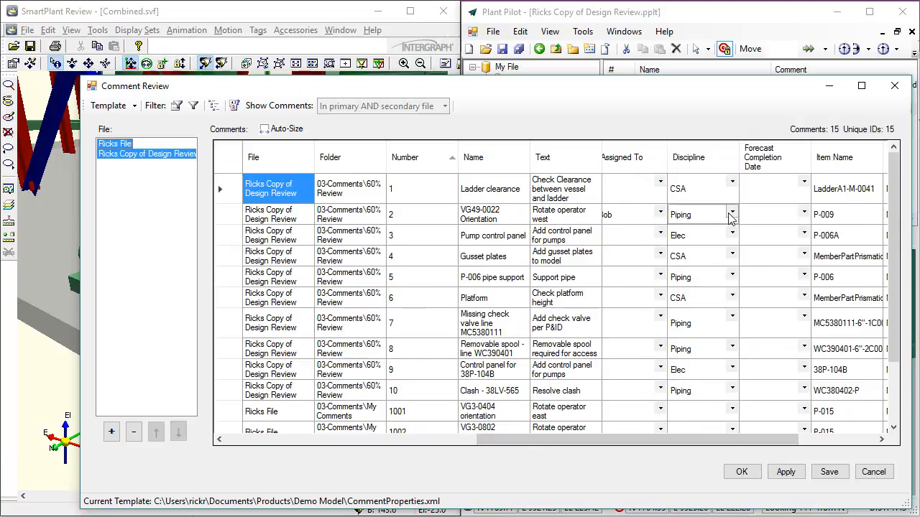
pyautogui.moveTo(690, 449); pyautogui.dragTo(318, 439)
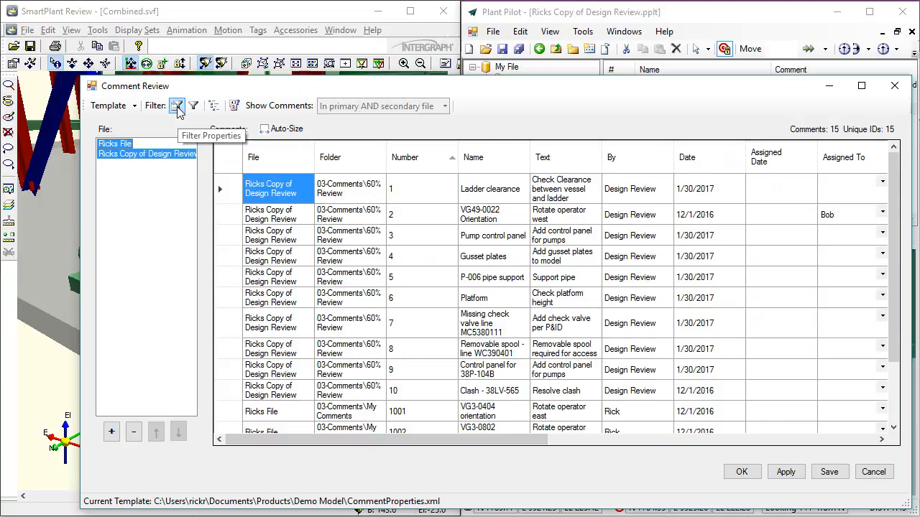
# Show only the comments of Ricks Copy of Design Review and filter them by Discipline = Piping.
pyautogui.click(138, 160)
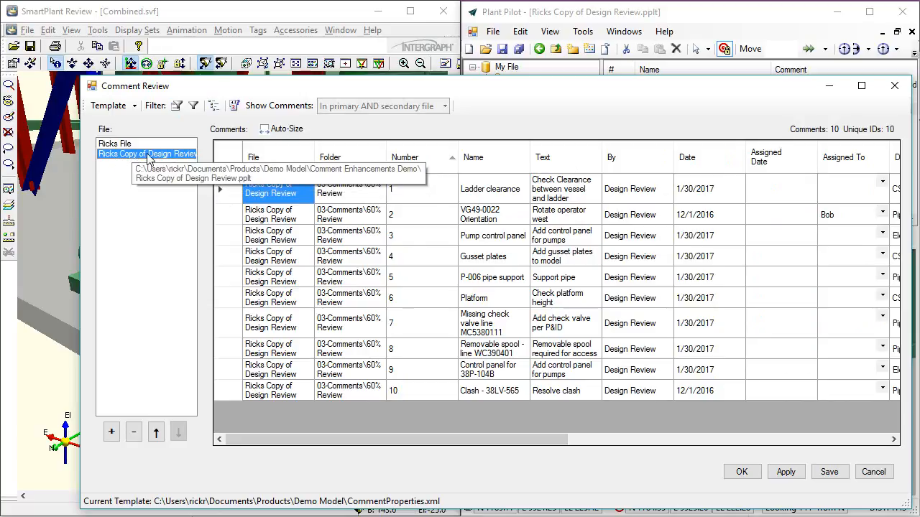
pyautogui.click(176, 107)
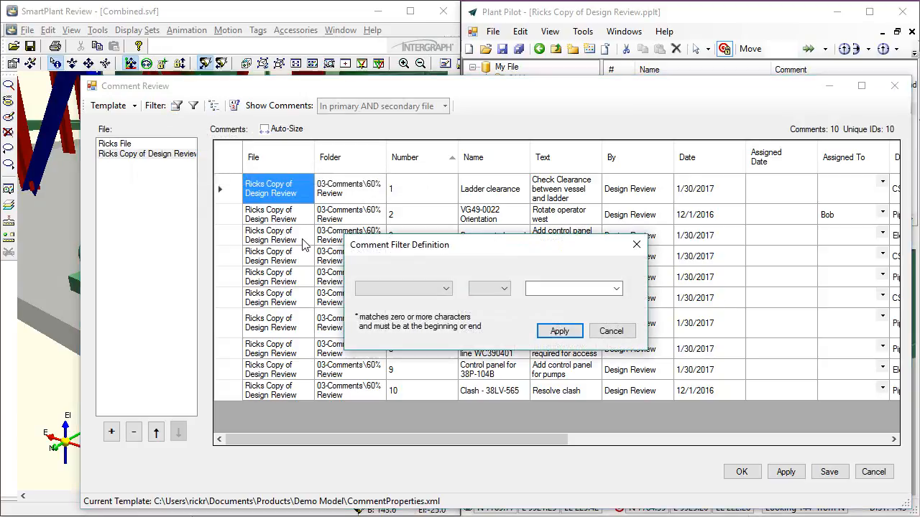
pyautogui.click(443, 288)
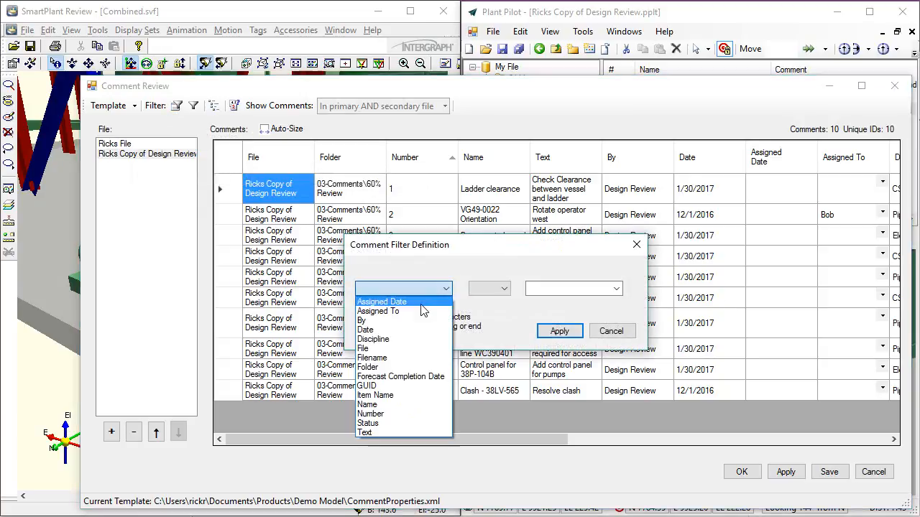
pyautogui.click(400, 340)
pyautogui.click(506, 290)
pyautogui.click(490, 304)
pyautogui.click(617, 289)
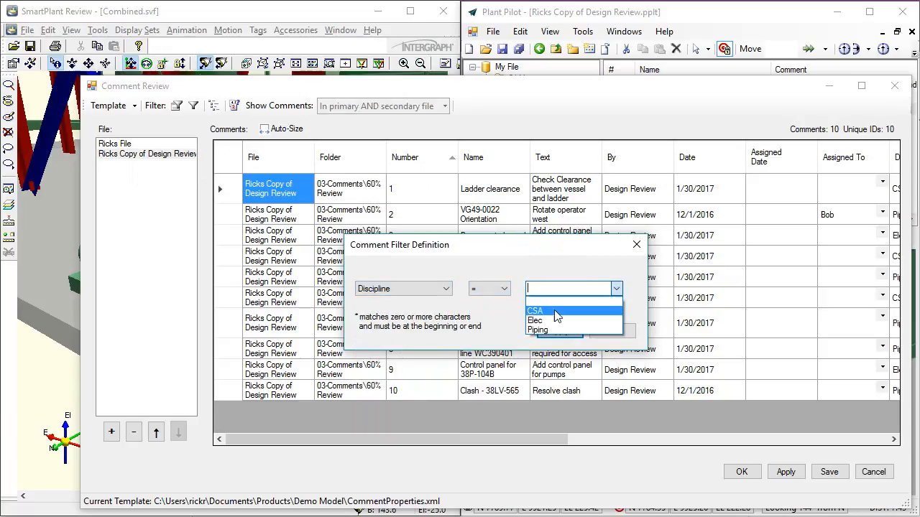
pyautogui.click(547, 331)
pyautogui.click(559, 331)
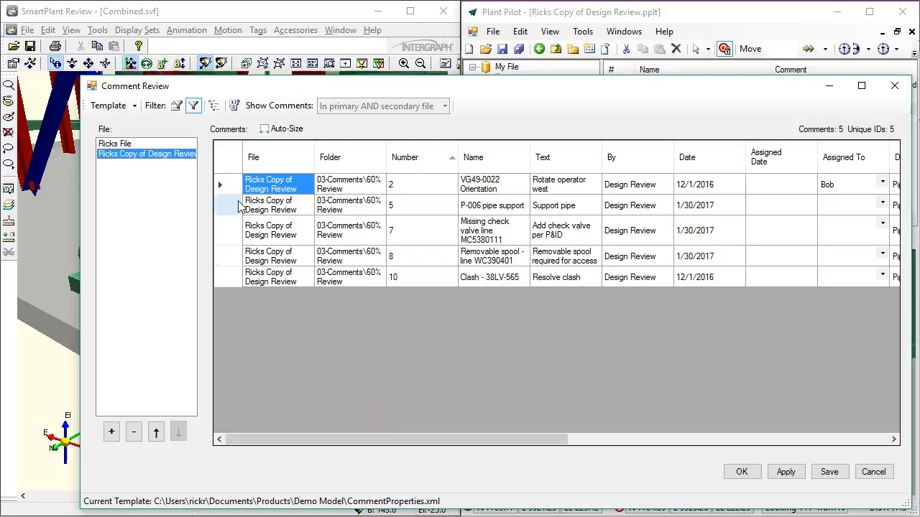
# Locate the P-006 pipe support comment in the SmartPlant Review model, and return to the Comment Review window.
pyautogui.moveTo(453, 440); pyautogui.dragTo(732, 460)
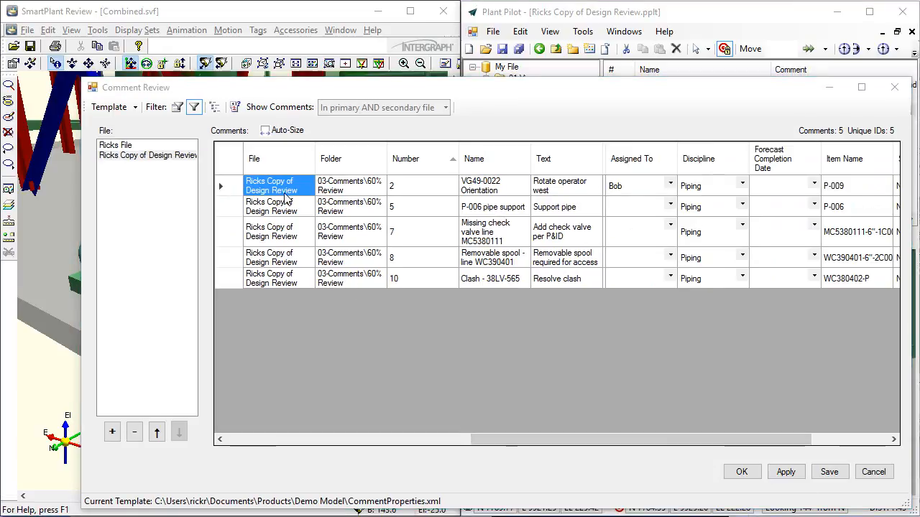
pyautogui.click(223, 207)
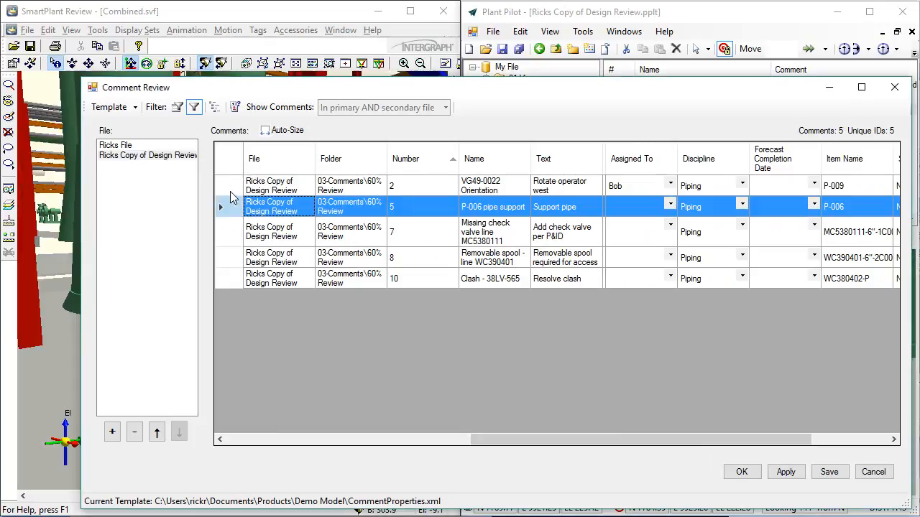
pyautogui.click(252, 26)
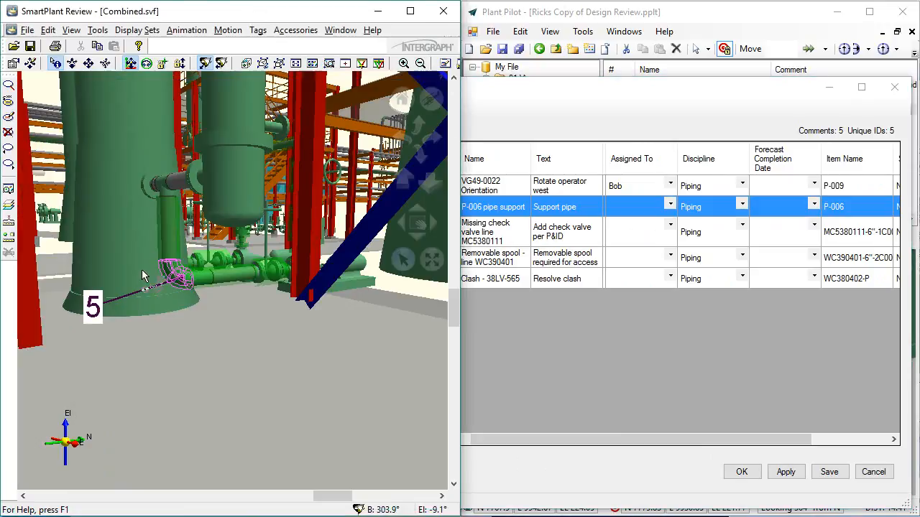
pyautogui.click(553, 97)
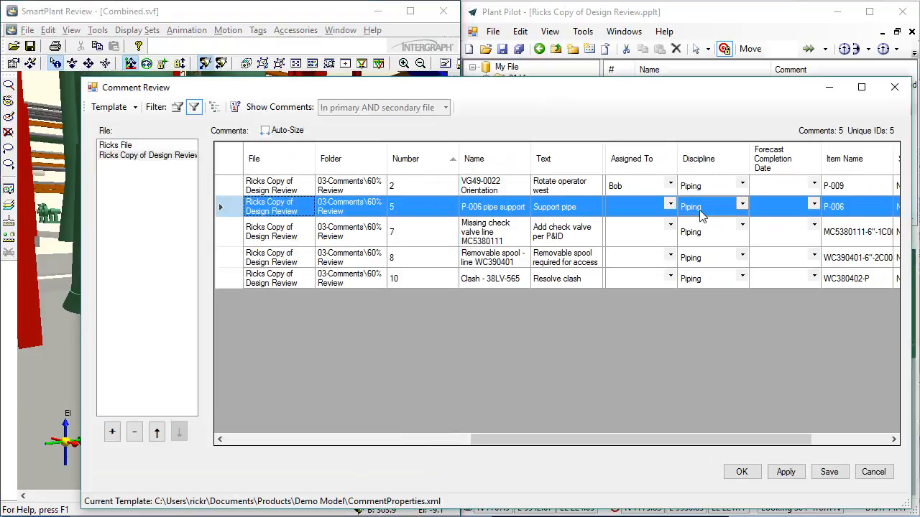
# Choose a person for the Assigned To property of the P-006 pipe support comment.
pyautogui.click(672, 206)
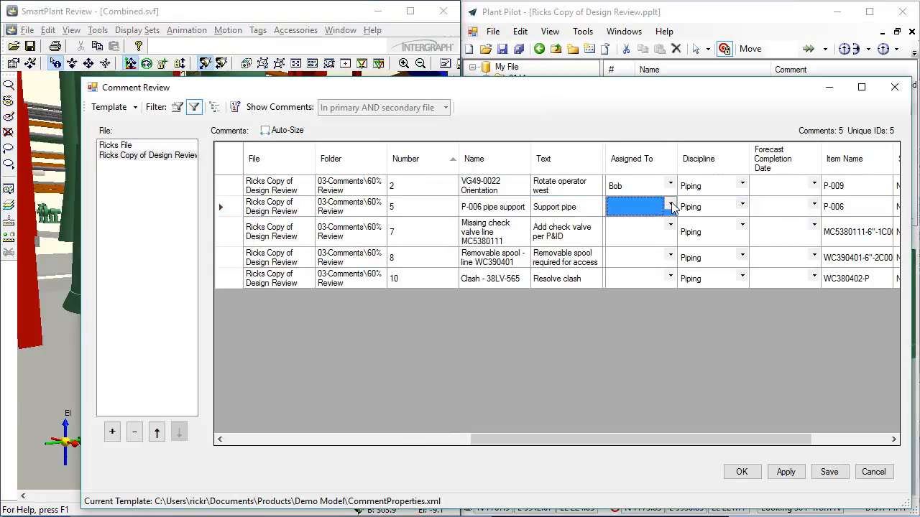
pyautogui.click(671, 207)
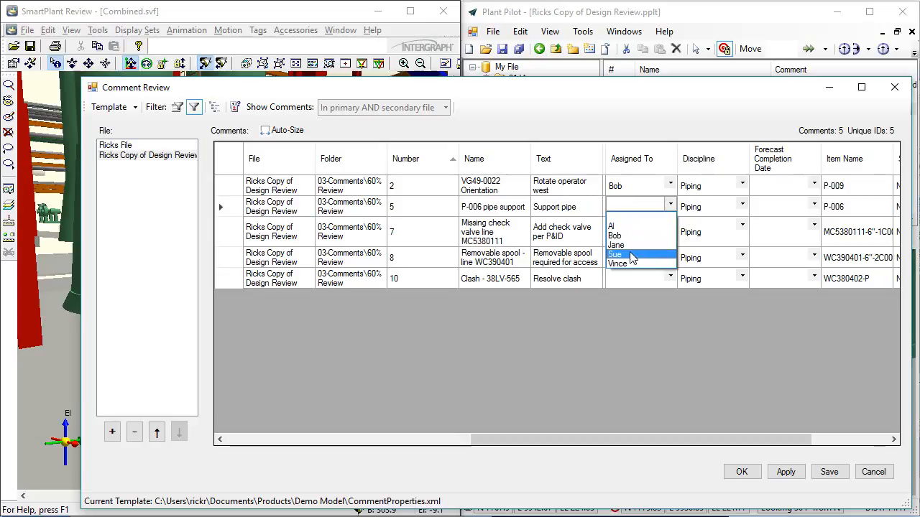
pyautogui.click(616, 255)
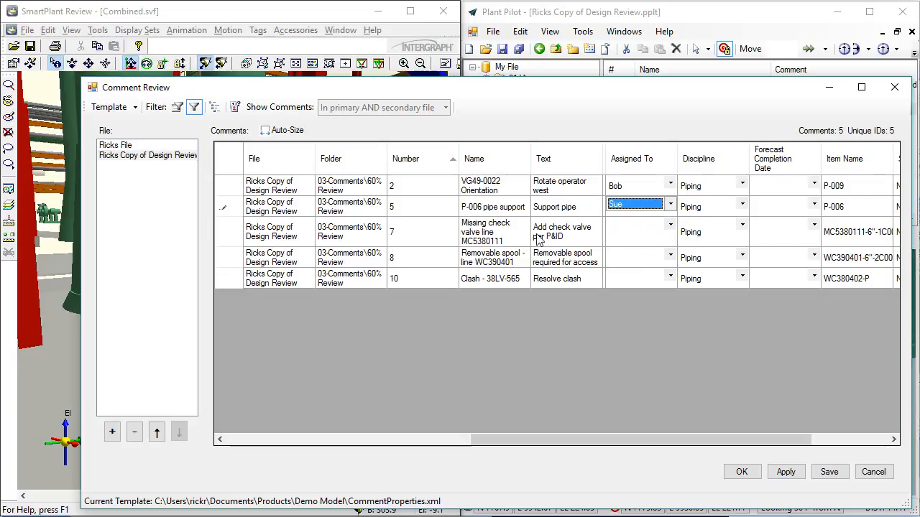
# Locate the Missing check valve line MC5380111 comment in the SmartPlant Review model and assign it to the same person as the VG49-0022 Orientation comment.
pyautogui.click(222, 233)
pyautogui.click(214, 18)
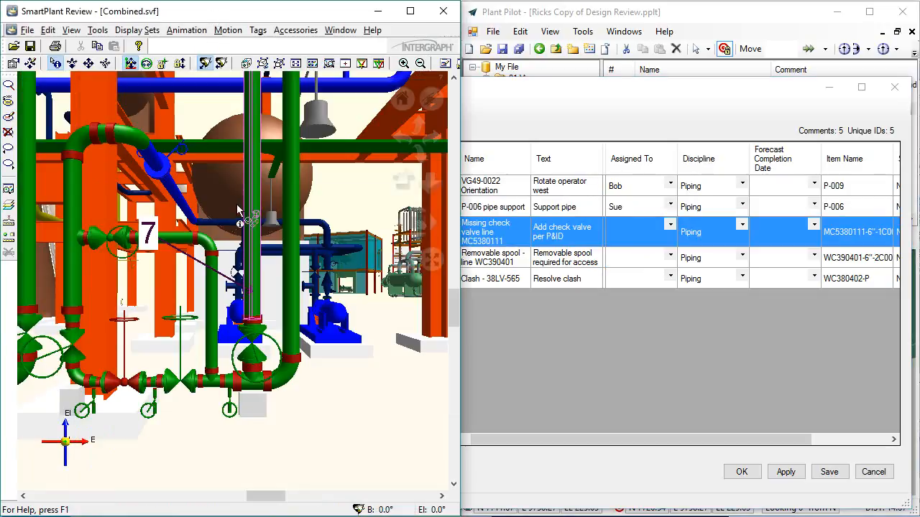
pyautogui.click(675, 227)
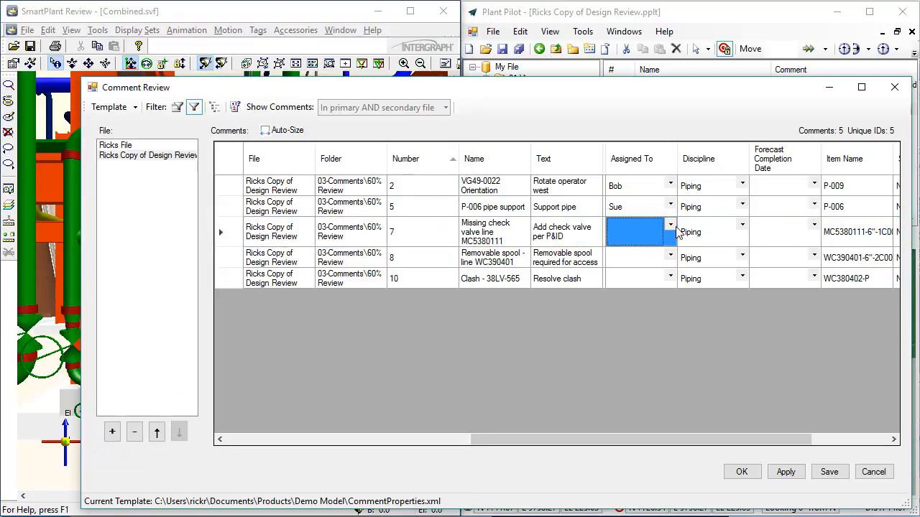
pyautogui.click(669, 226)
pyautogui.click(622, 257)
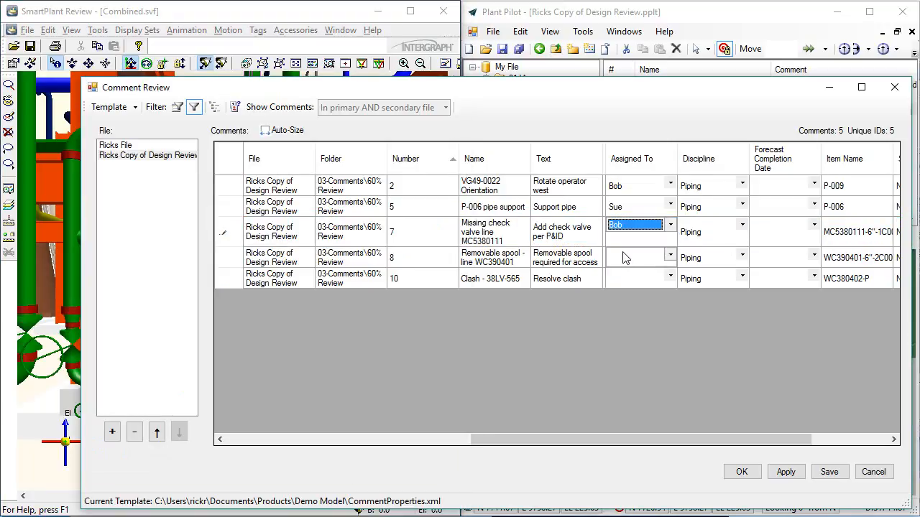
# Locate the Removable spool - line WC390401 comment in the SmartPlant Review model and assign it to the same person as comment 7.
pyautogui.click(224, 258)
pyautogui.click(273, 12)
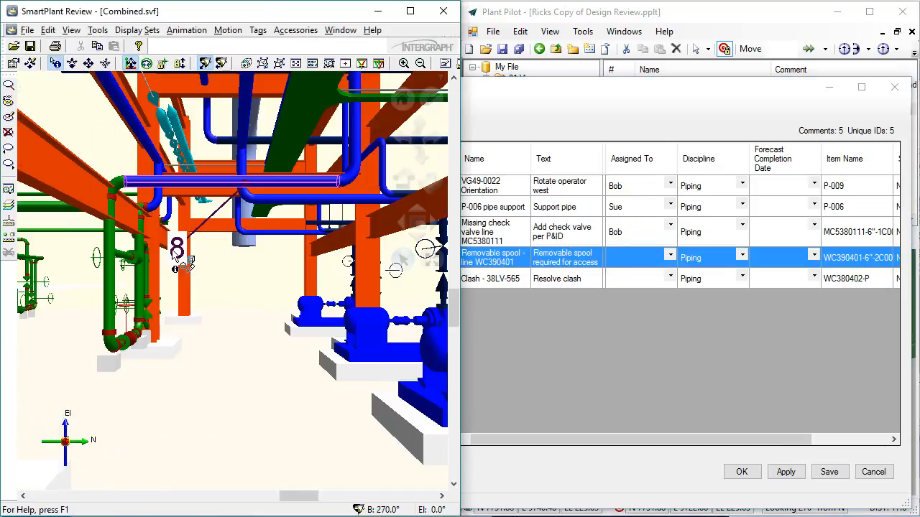
pyautogui.click(670, 257)
pyautogui.click(670, 257)
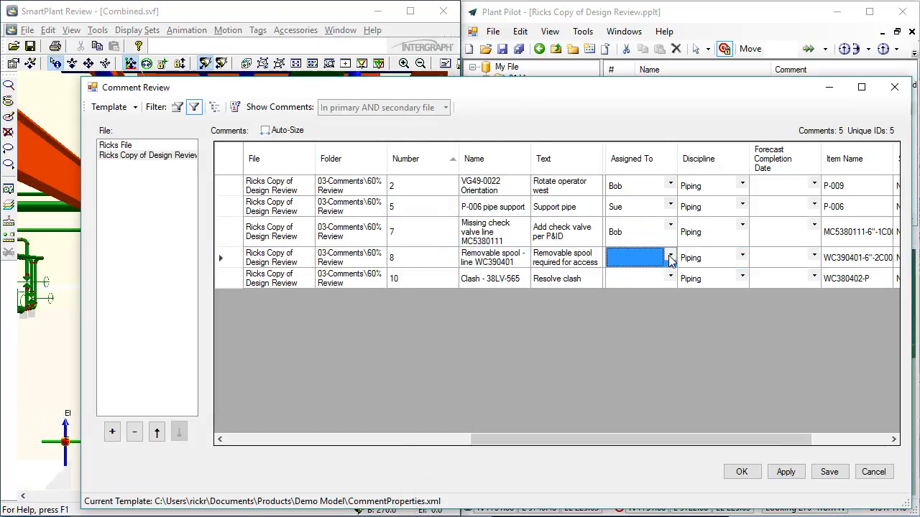
pyautogui.click(670, 257)
pyautogui.click(633, 285)
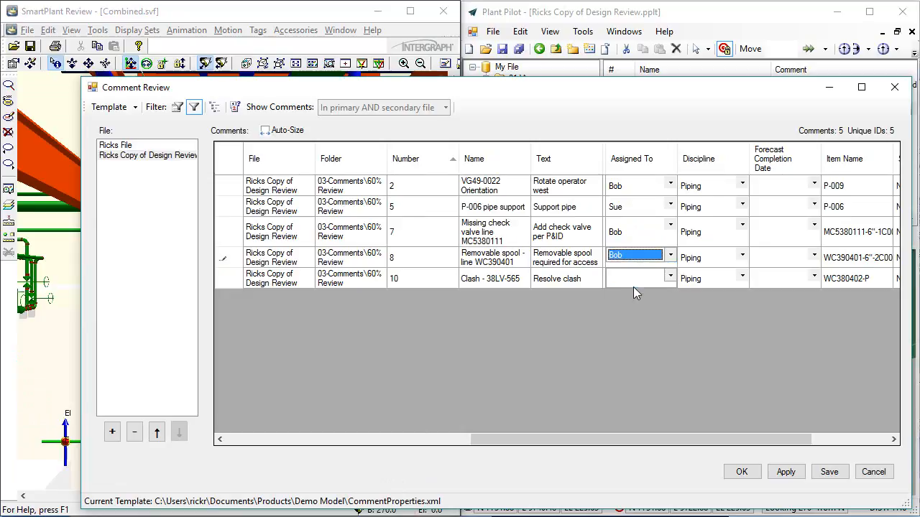
# Show the comment responses, locate the Clash - 38LV-565 comment in the SmartPlant Review model, and return to the Comment Review window.
pyautogui.click(702, 280)
pyautogui.click(271, 279)
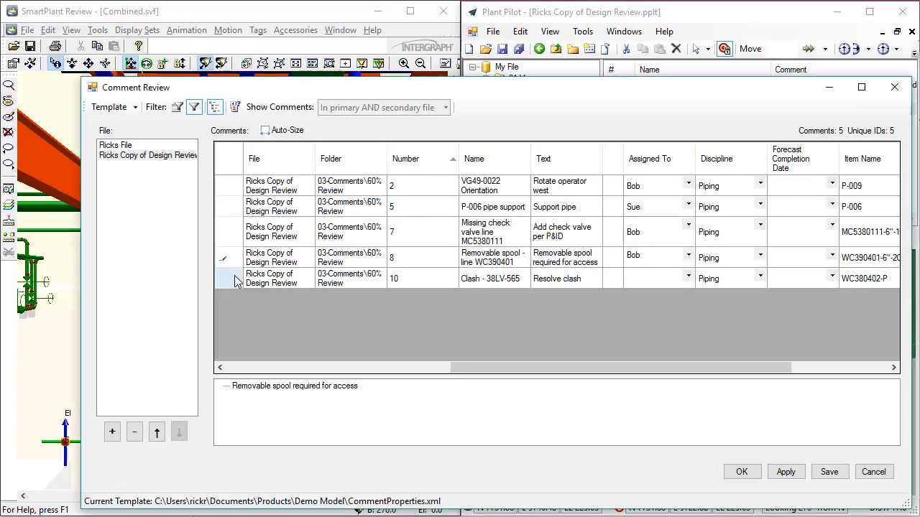
pyautogui.click(281, 23)
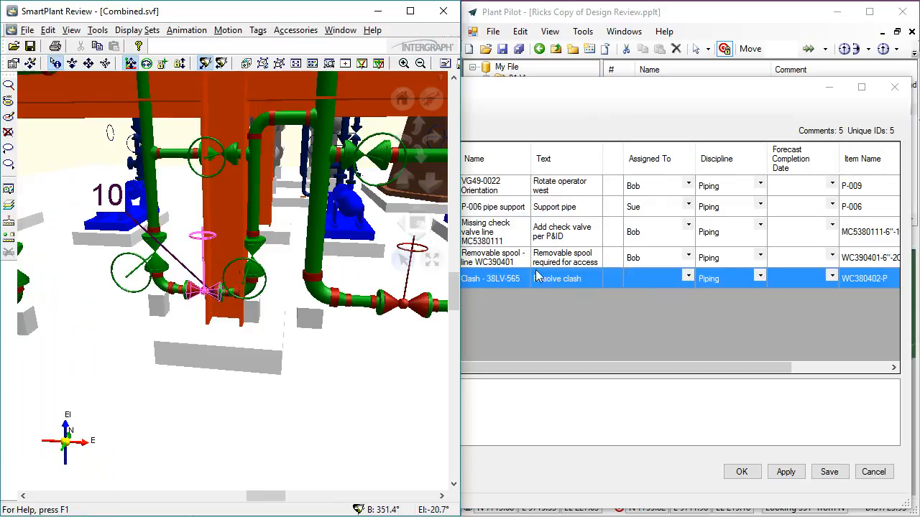
pyautogui.click(579, 96)
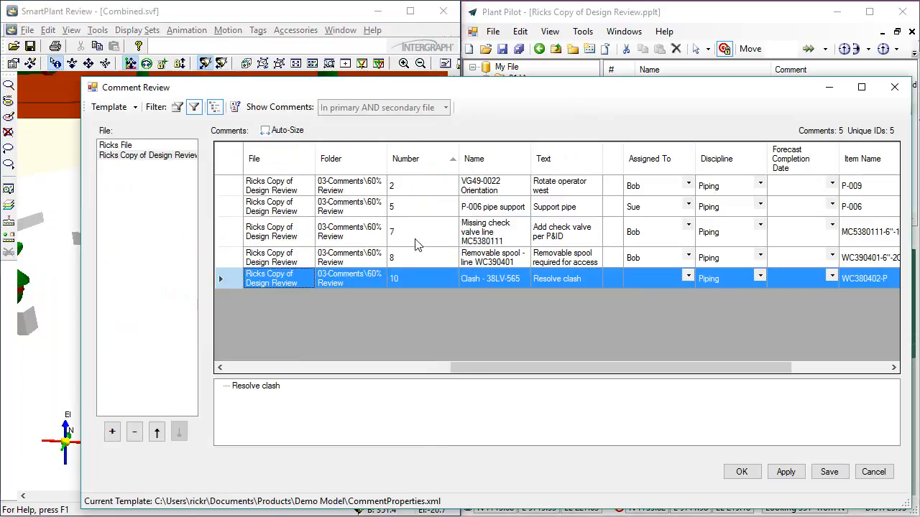
# Add the response "CSA to look at resizing steel" to the Clash - 38LV-565 comment.
pyautogui.rightClick(265, 387)
pyautogui.click(289, 396)
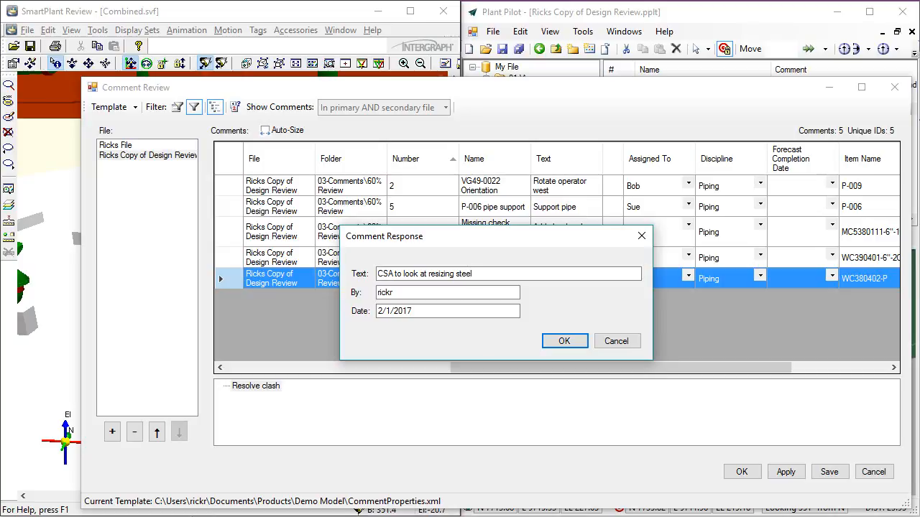
pyautogui.click(552, 340)
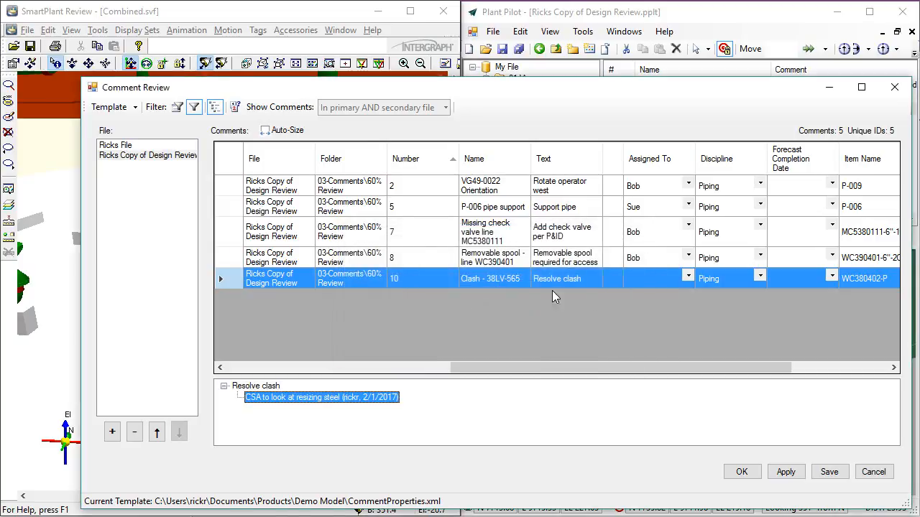
# Change the discipline of the Clash - 38LV-565 comment to CSA and commit the edit.
pyautogui.click(759, 280)
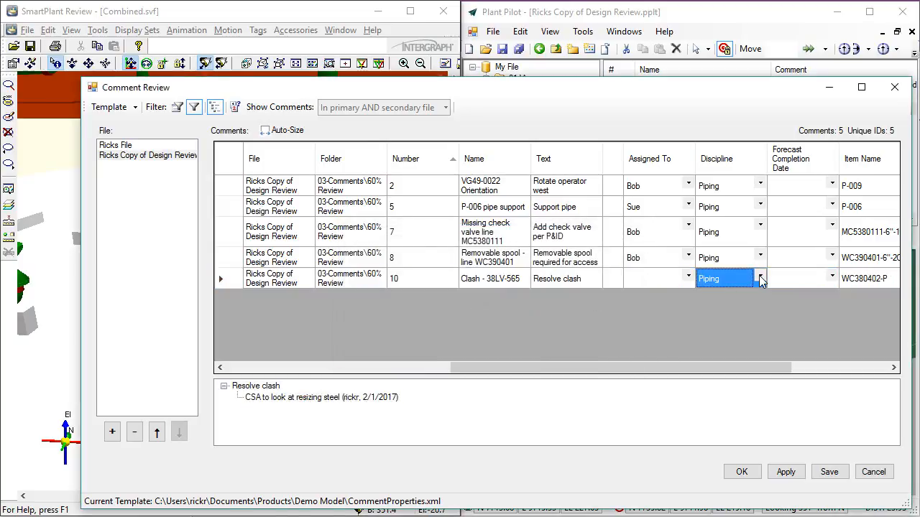
pyautogui.click(759, 280)
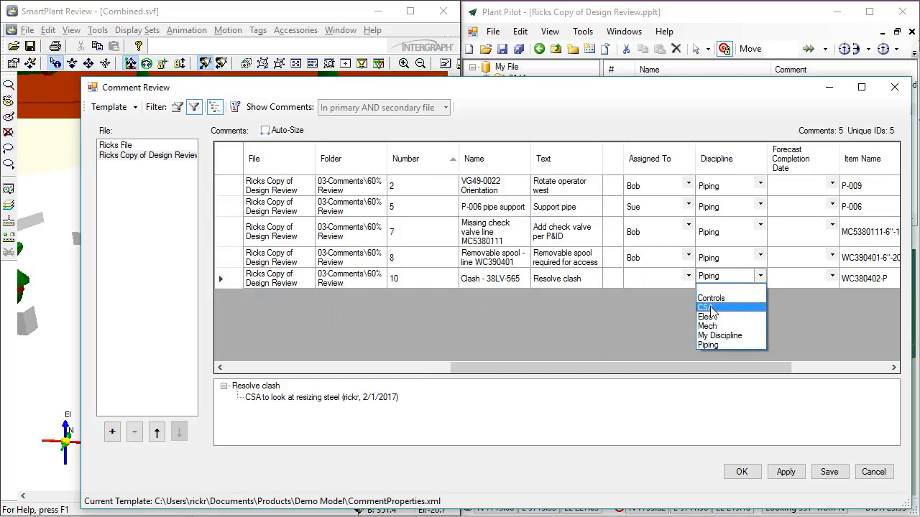
pyautogui.click(707, 307)
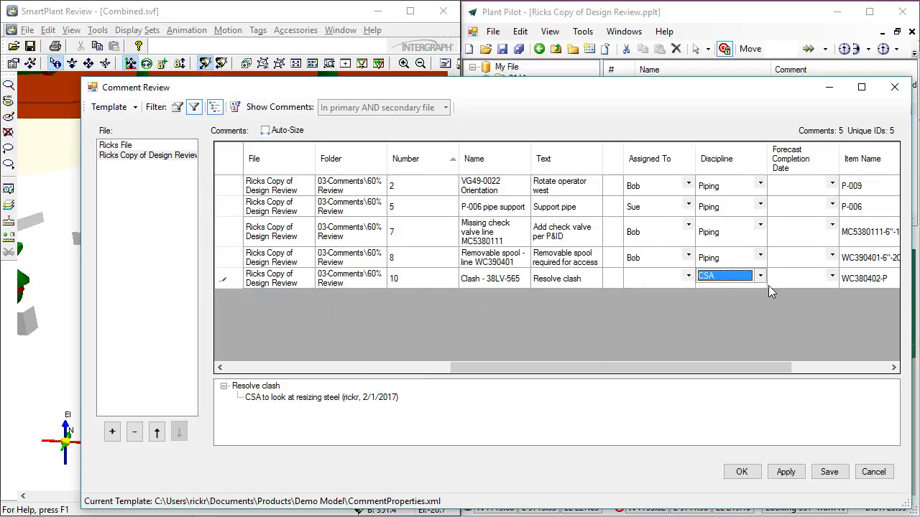
pyautogui.click(786, 261)
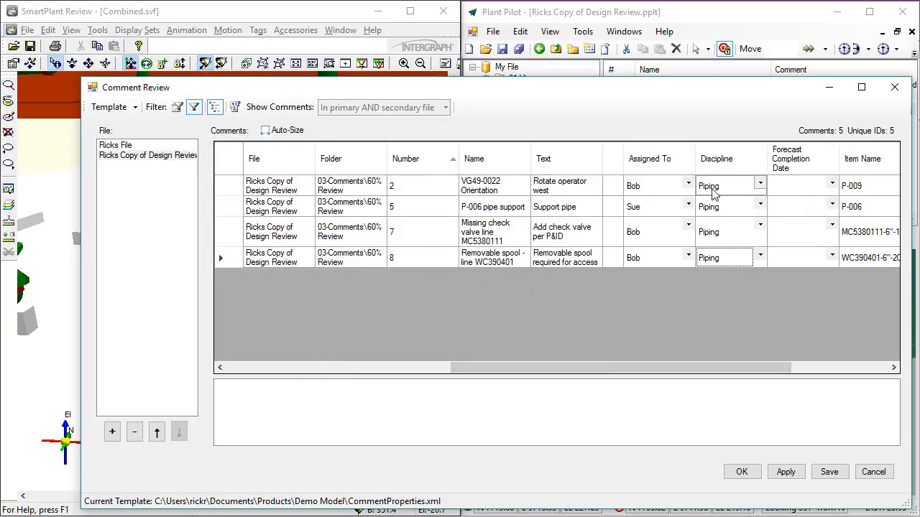
# Turn off the discipline filter and check the Clash - 38LV-565 comment and its response in the full comment list.
pyautogui.click(194, 107)
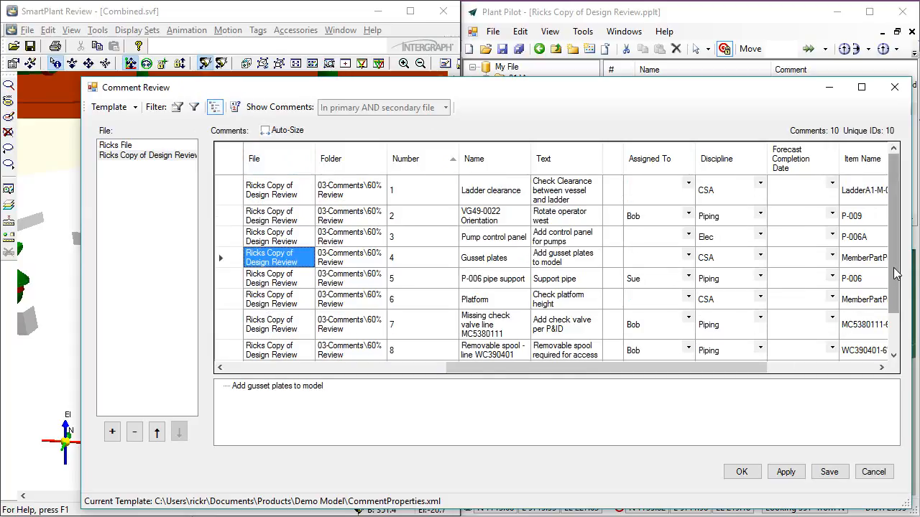
pyautogui.scroll(-1, 895, 275)
pyautogui.click(260, 343)
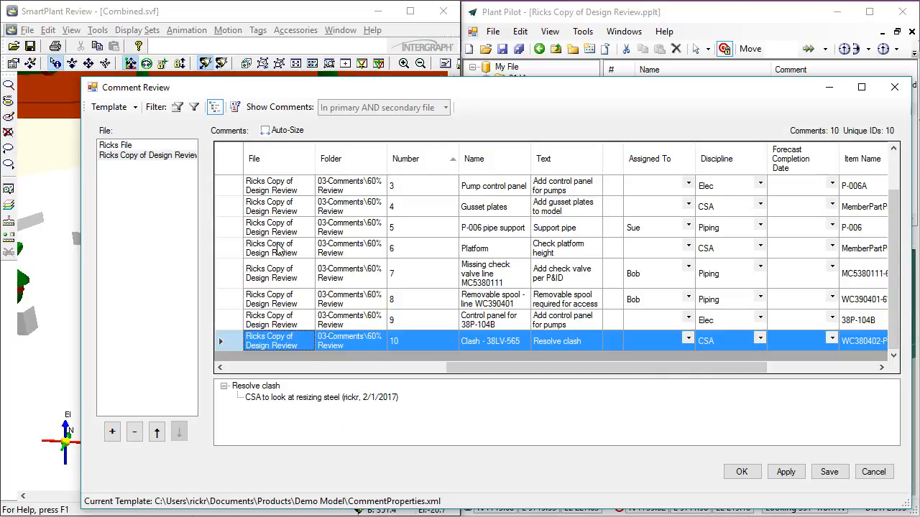
pyautogui.click(215, 108)
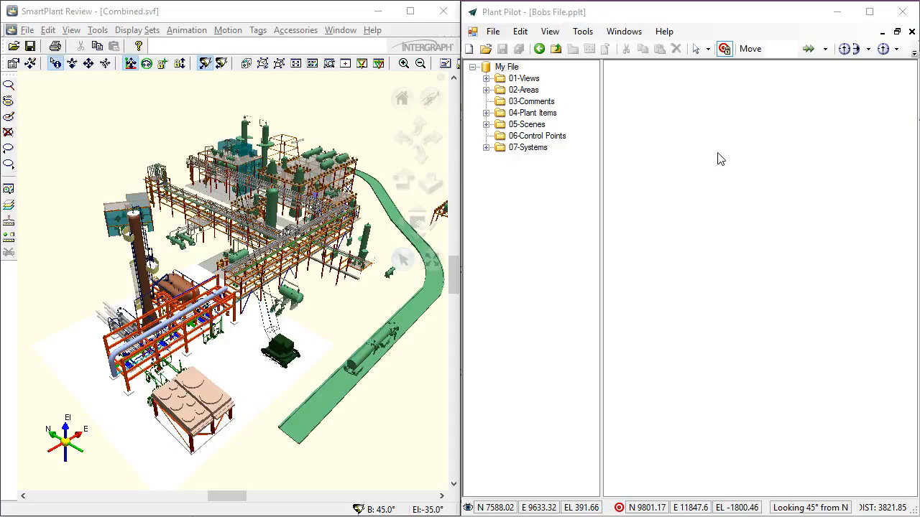
# View the 03-Comments folder of Bobs File and choose Ricks Copy of Design Review.pplt as the file to import comments from.
pyautogui.click(546, 101)
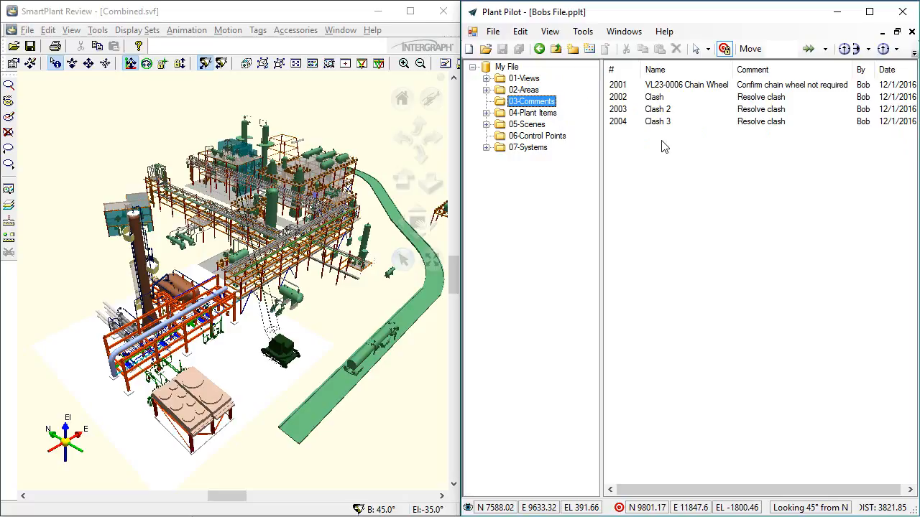
pyautogui.click(493, 31)
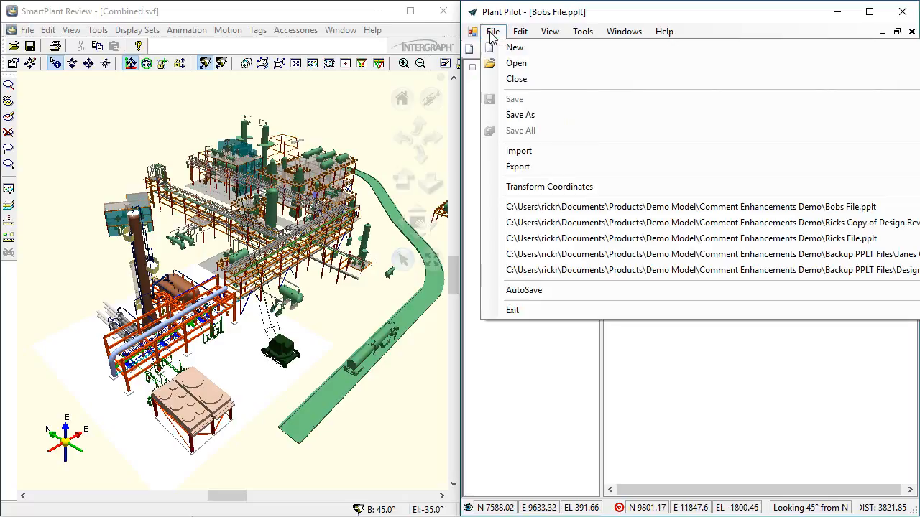
pyautogui.click(524, 153)
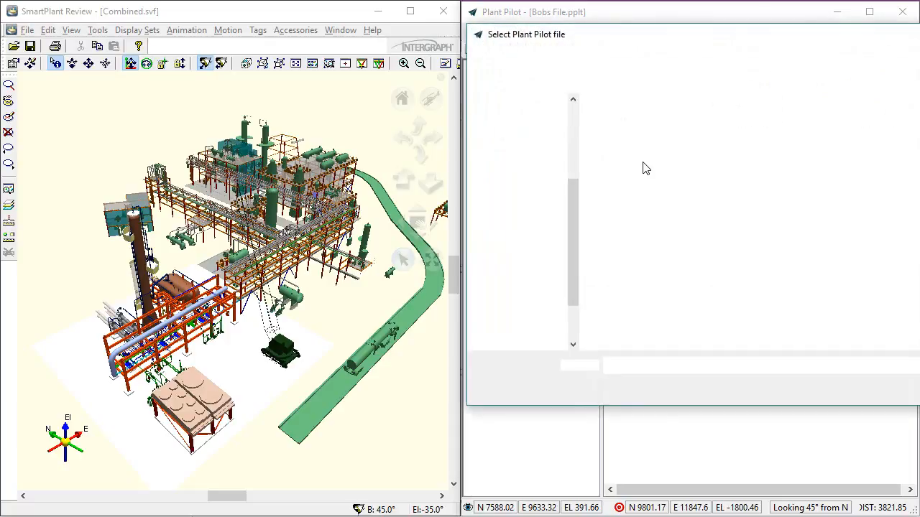
pyautogui.moveTo(730, 36); pyautogui.dragTo(478, 36)
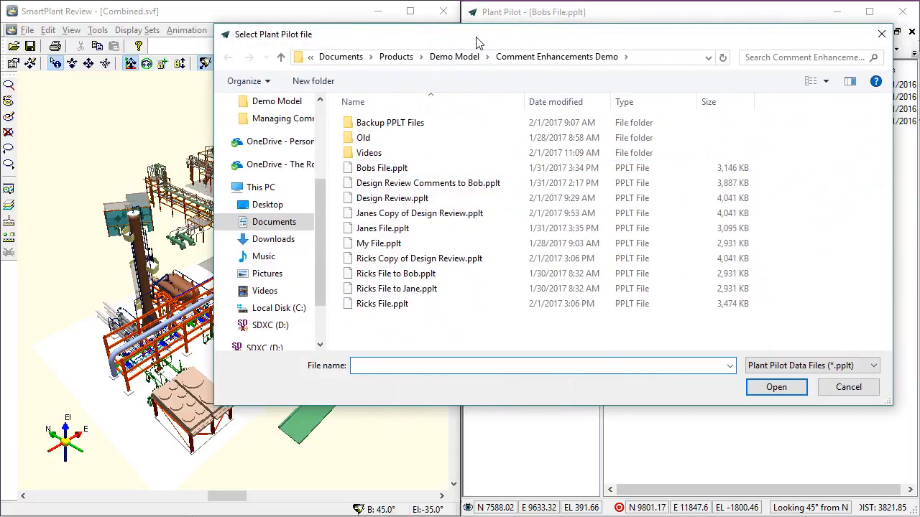
pyautogui.scroll(3, 259, 201)
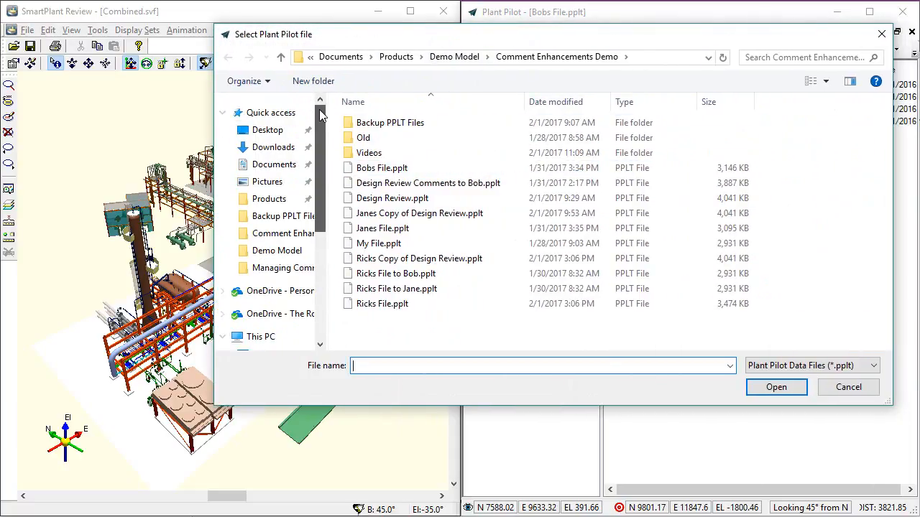
pyautogui.click(401, 261)
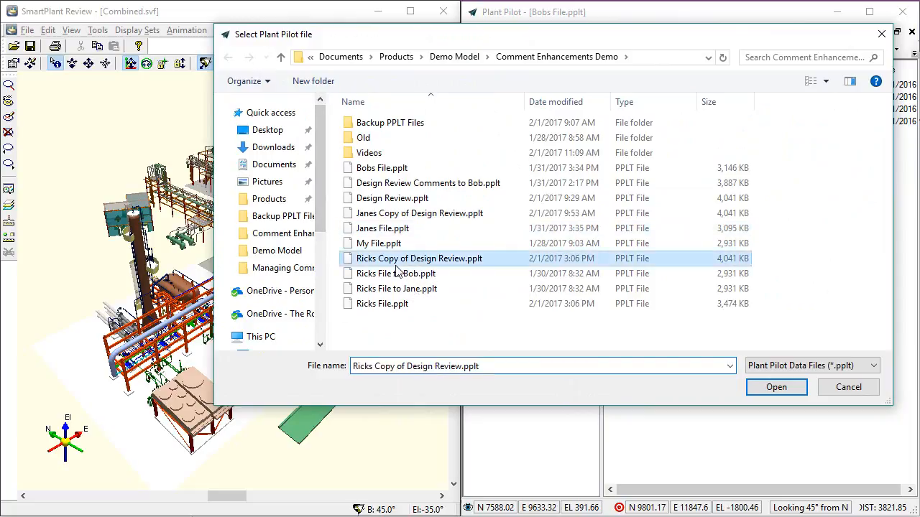
pyautogui.click(776, 388)
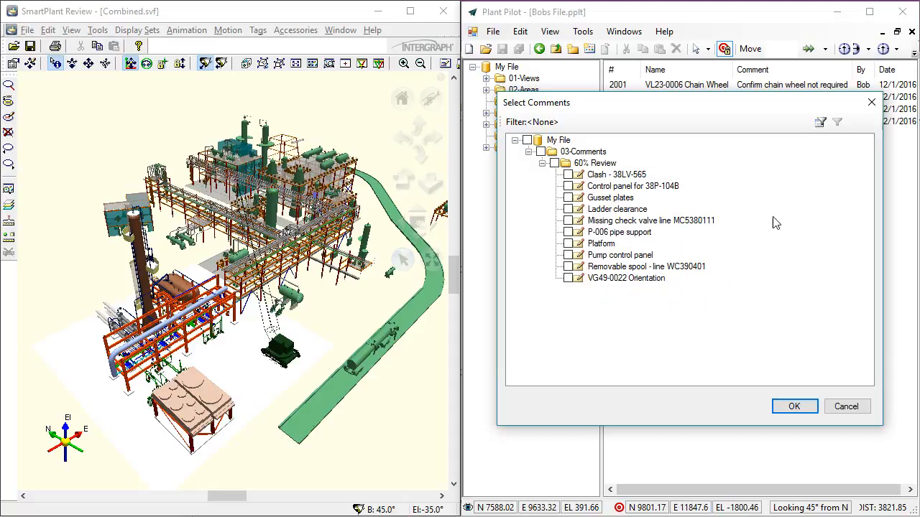
# Filter the source comments by Assigned To = the file owner's name and select the whole filtered 60% Review folder for import.
pyautogui.click(820, 123)
pyautogui.click(652, 252)
pyautogui.click(572, 277)
pyautogui.click(697, 253)
pyautogui.click(679, 266)
pyautogui.click(842, 252)
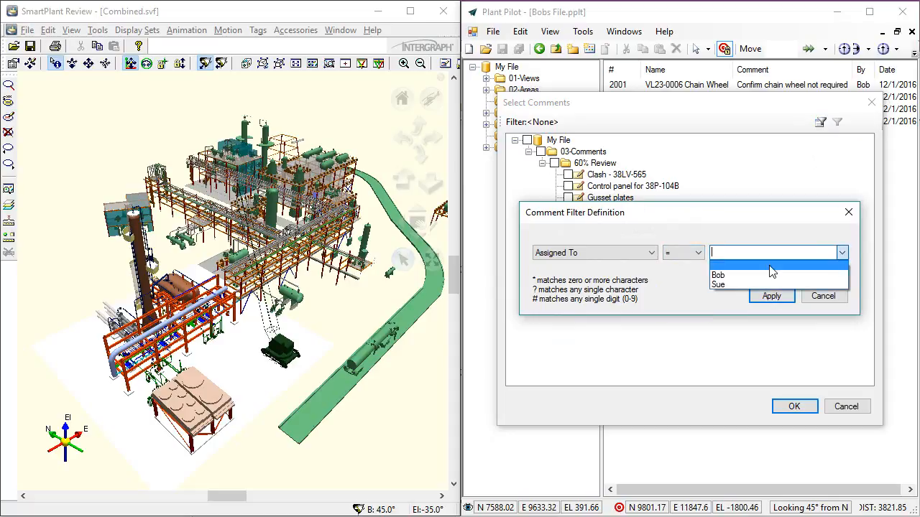
pyautogui.click(727, 271)
pyautogui.click(771, 295)
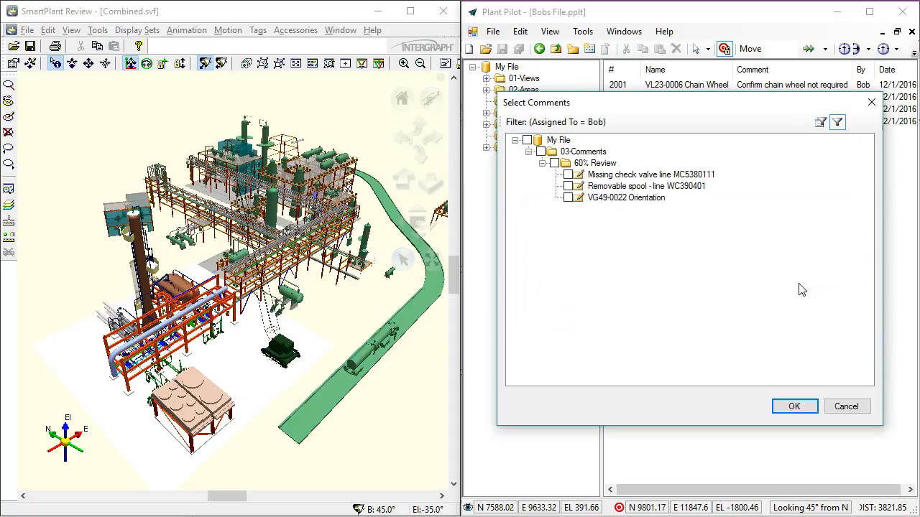
pyautogui.click(554, 163)
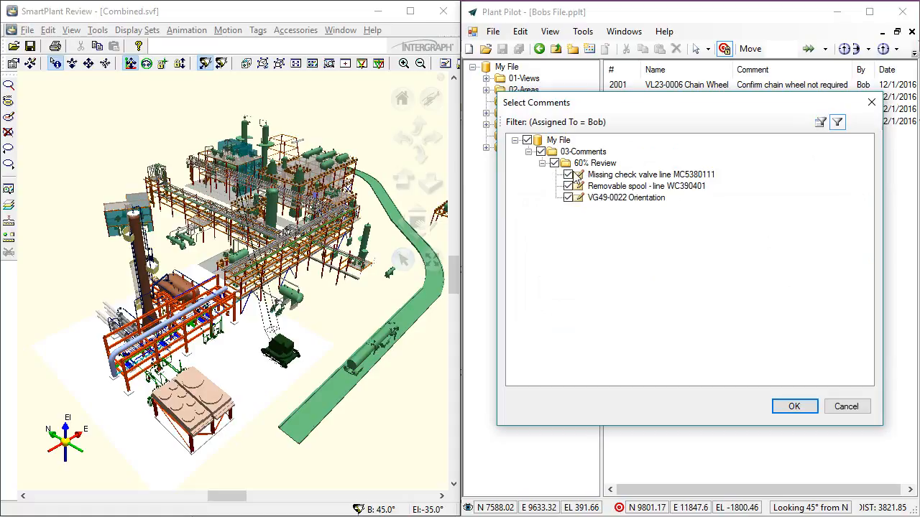
pyautogui.click(793, 407)
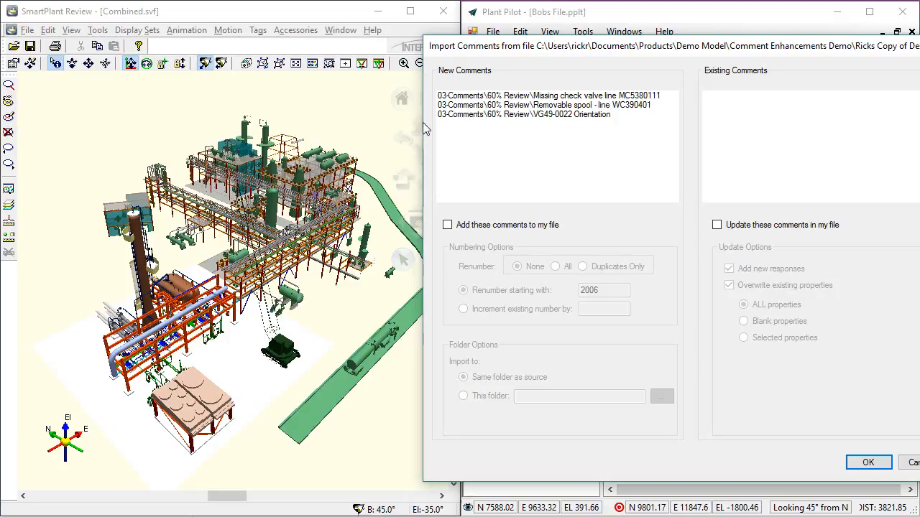
# Import the new comments into the file with Renumber set to None and the same folder as the source.
pyautogui.click(447, 225)
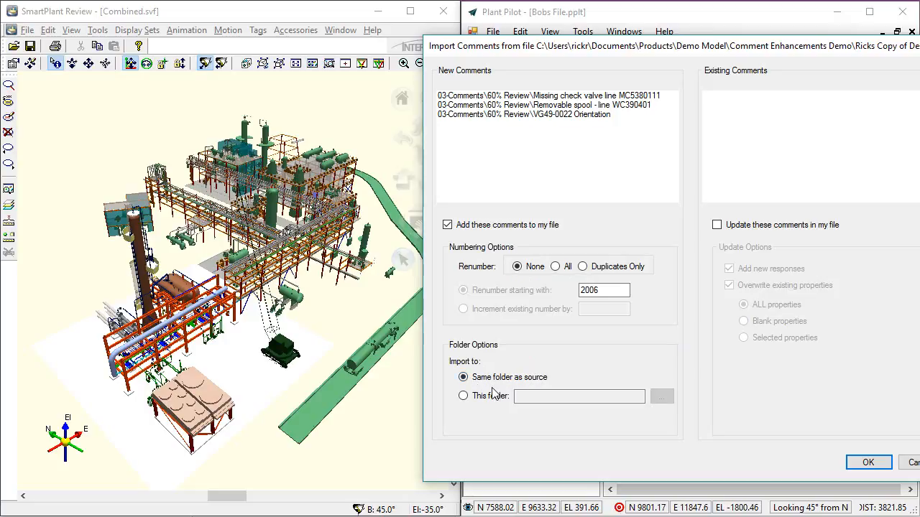
pyautogui.click(462, 396)
pyautogui.click(661, 396)
pyautogui.click(760, 379)
pyautogui.click(463, 377)
pyautogui.click(868, 462)
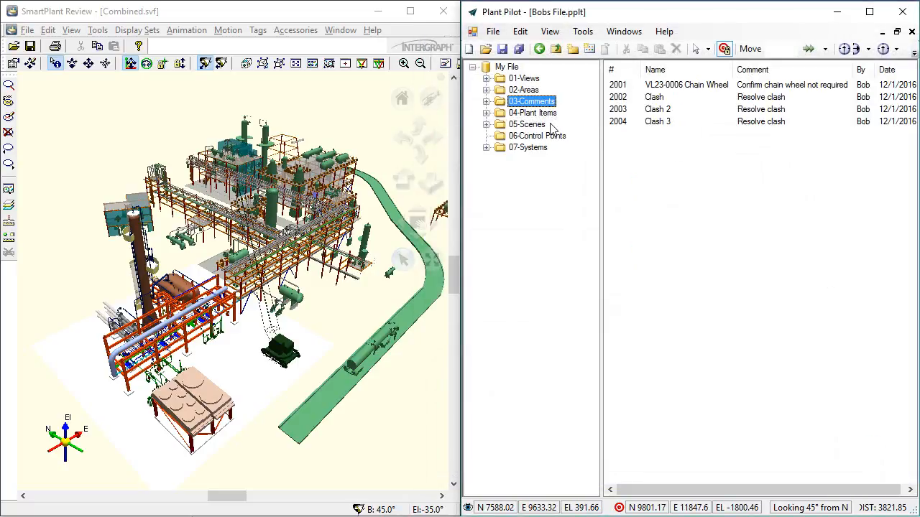
# Open the imported 60% Review comments and examine the properties and response of the VG49-0022 Orientation comment.
pyautogui.click(486, 102)
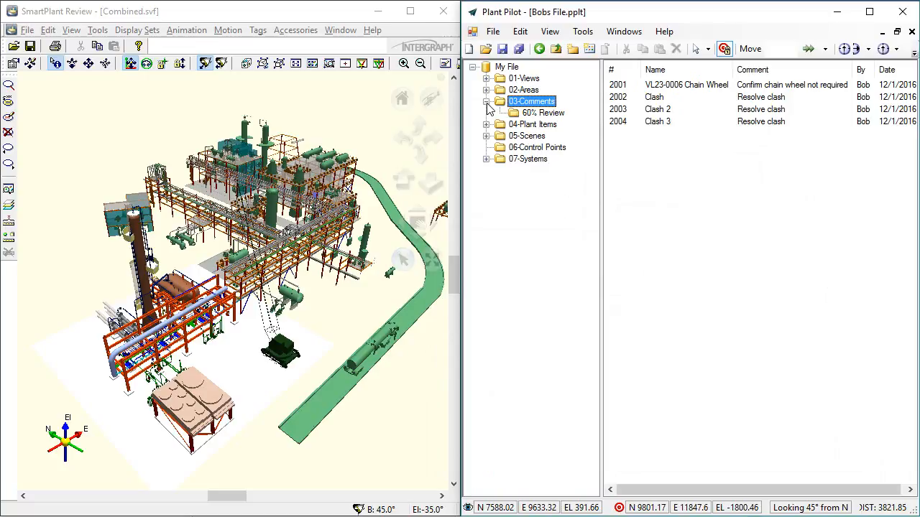
pyautogui.click(528, 114)
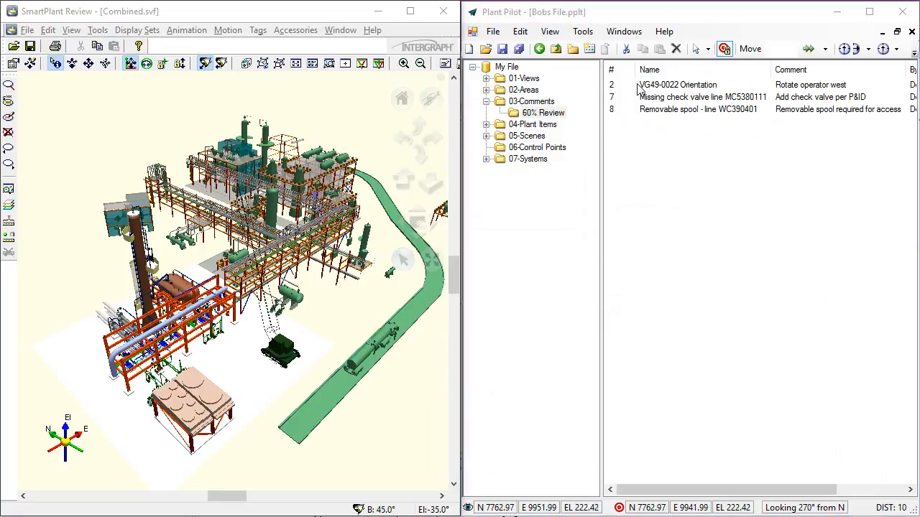
pyautogui.doubleClick(638, 85)
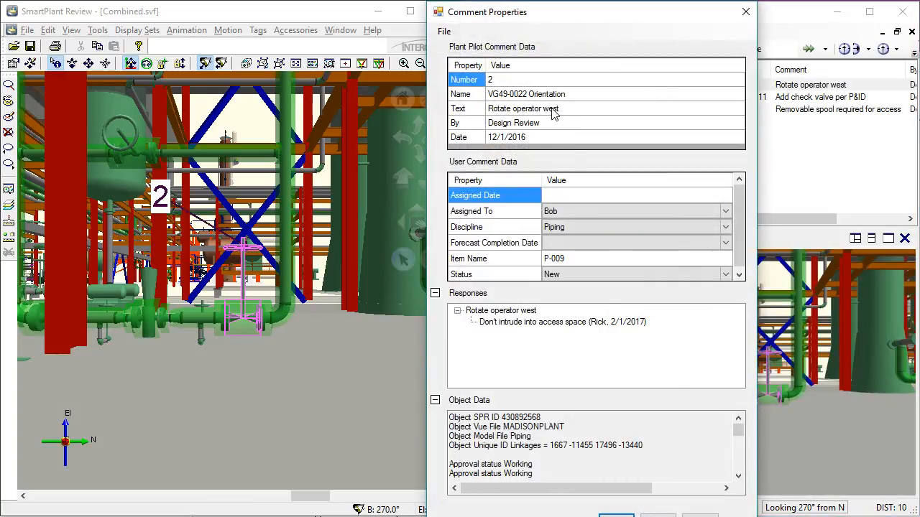
pyautogui.click(500, 330)
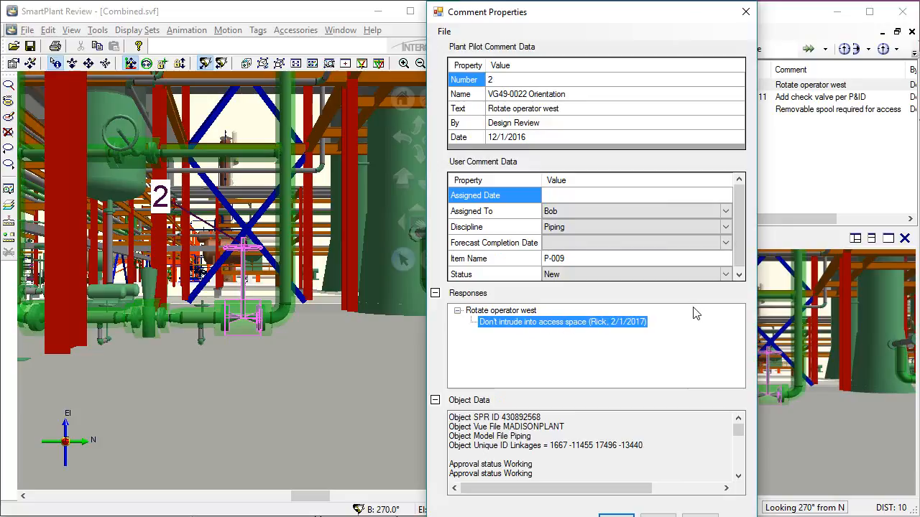
# Set the VG49-0022 Orientation comment's Status to In Design and its Forecast Completion Date to 6/1/2017.
pyautogui.click(726, 274)
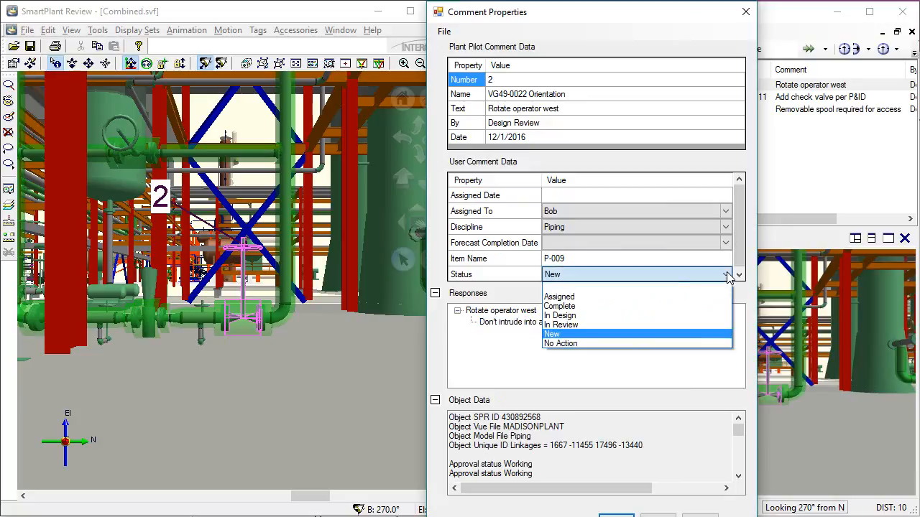
pyautogui.click(568, 316)
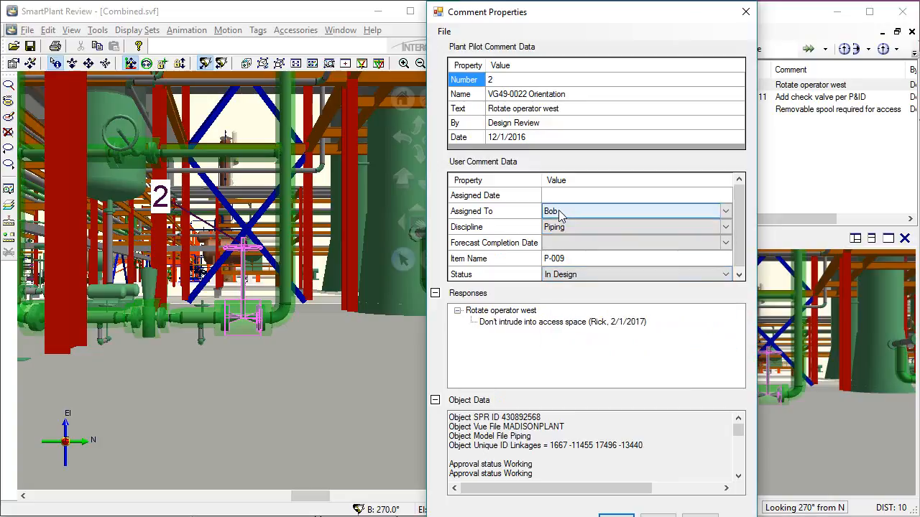
pyautogui.click(726, 243)
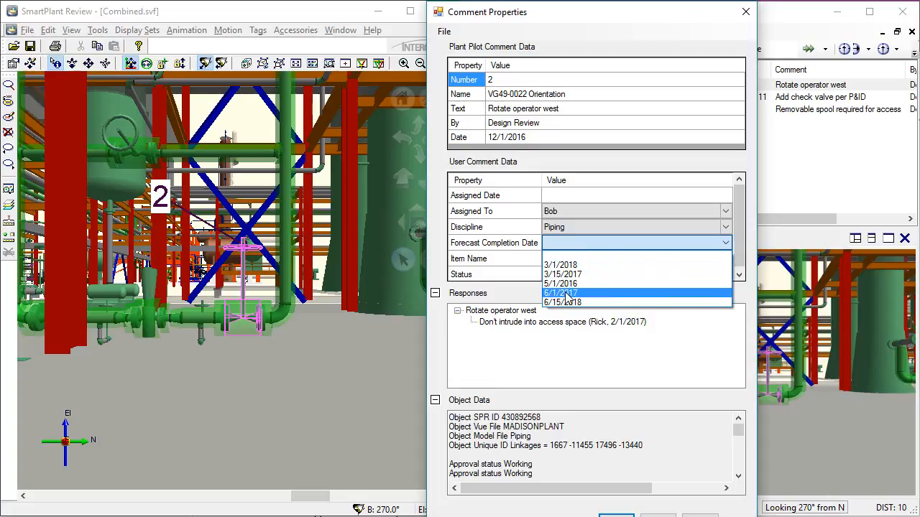
pyautogui.click(566, 293)
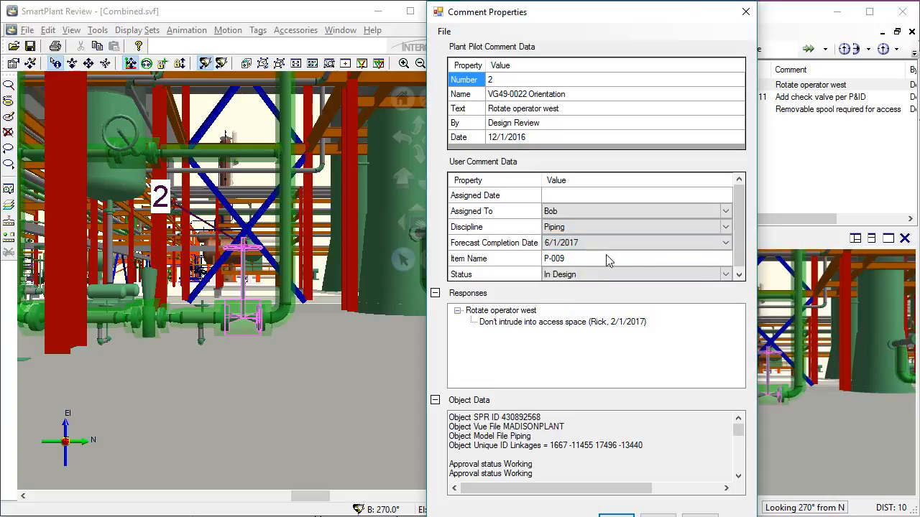
# Add the response "Rotating 45 deg only" beneath the existing access space response and apply the comment's changes.
pyautogui.rightClick(509, 323)
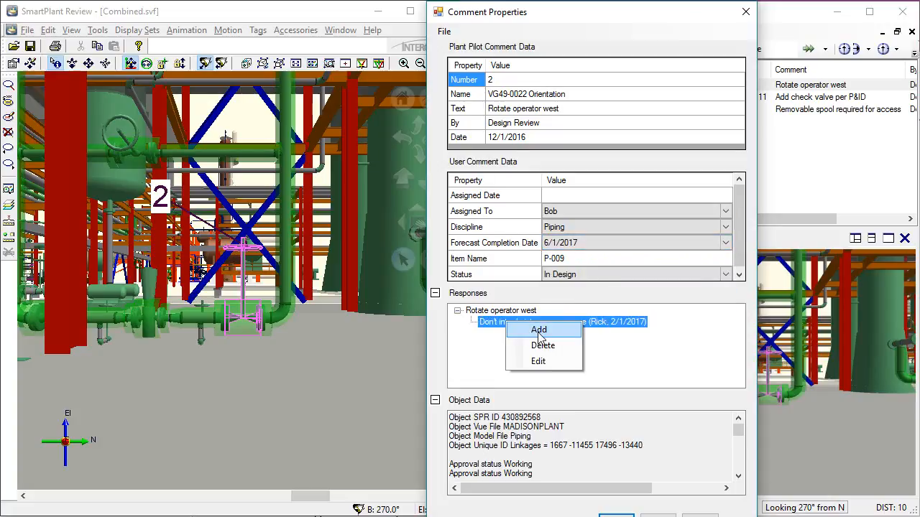
pyautogui.click(539, 332)
pyautogui.click(495, 252)
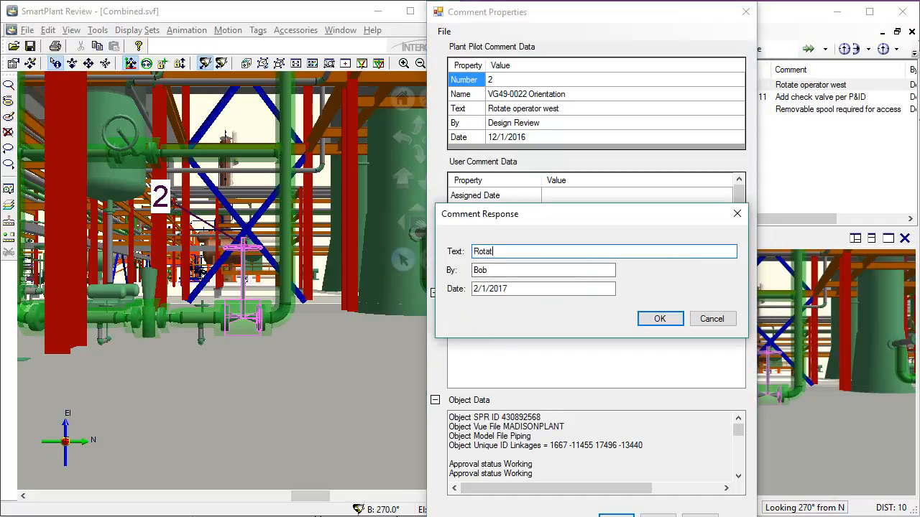
pyautogui.write('Rotating 45 deg only')
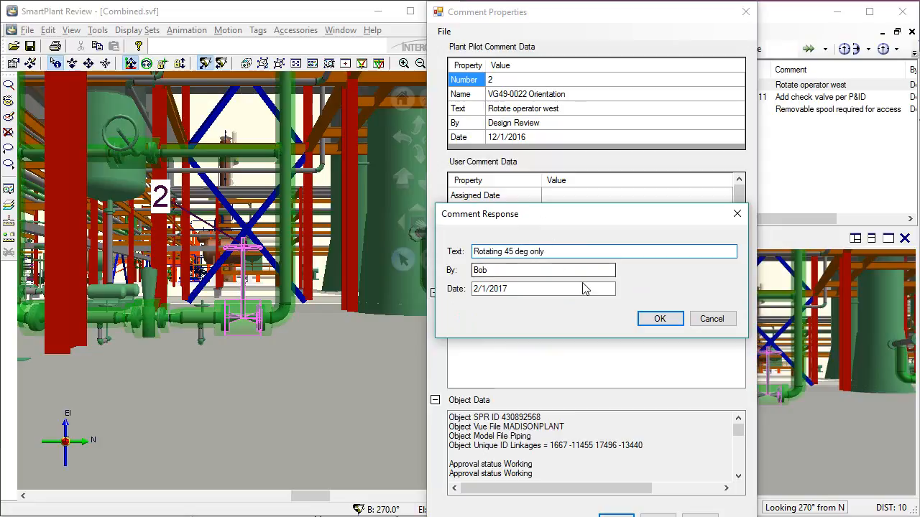
pyautogui.click(654, 318)
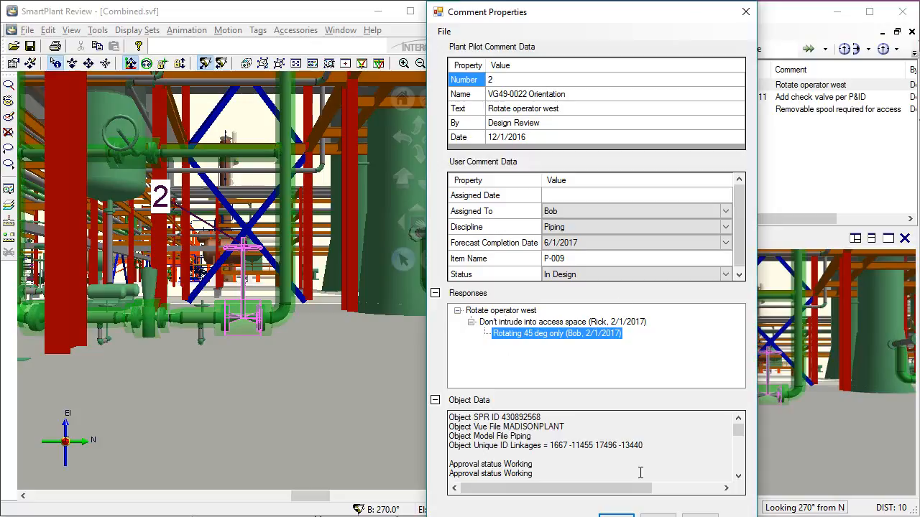
pyautogui.click(658, 515)
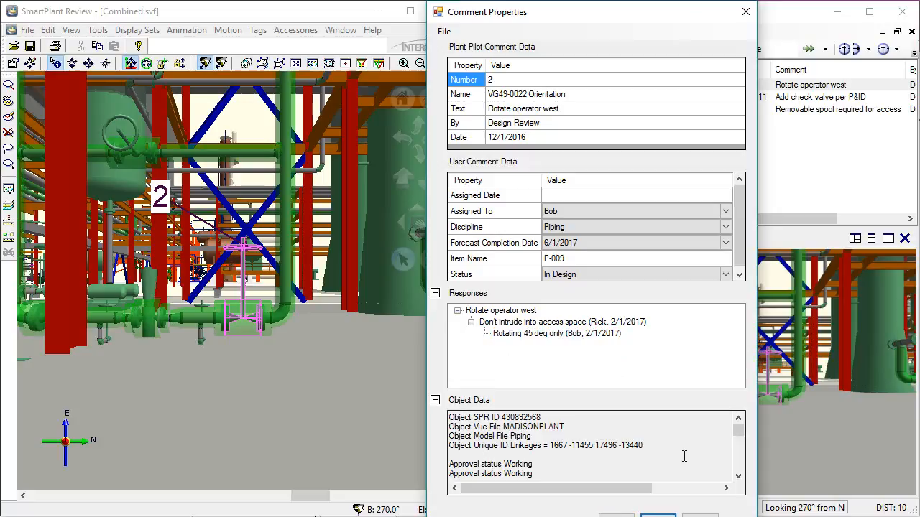
# Set the missing check valve comment for line MC5380111 to Status In Design with Forecast Completion Date 6/1/2017 and apply the changes.
pyautogui.click(794, 98)
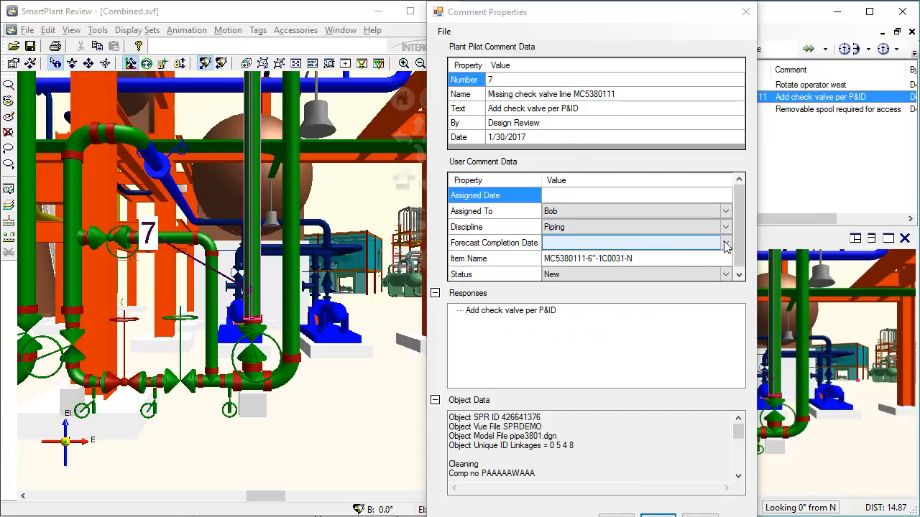
pyautogui.click(724, 274)
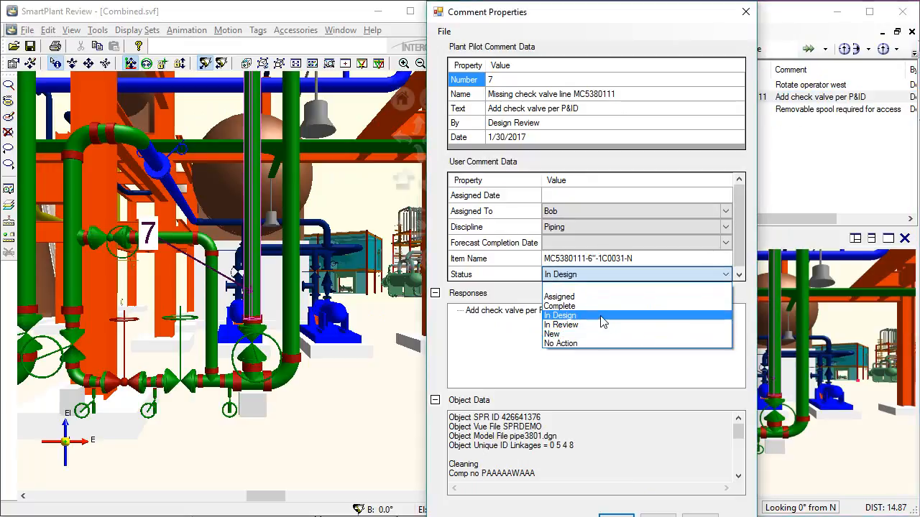
pyautogui.click(603, 316)
pyautogui.click(728, 246)
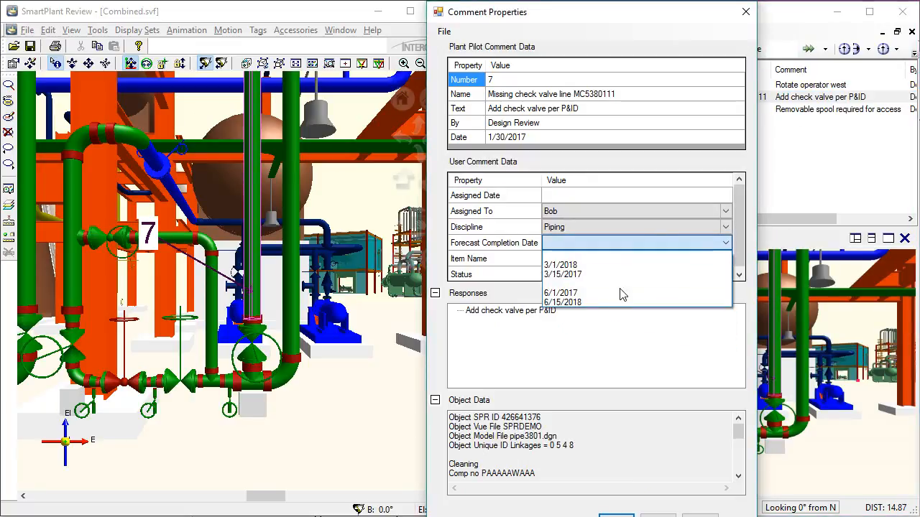
pyautogui.click(595, 294)
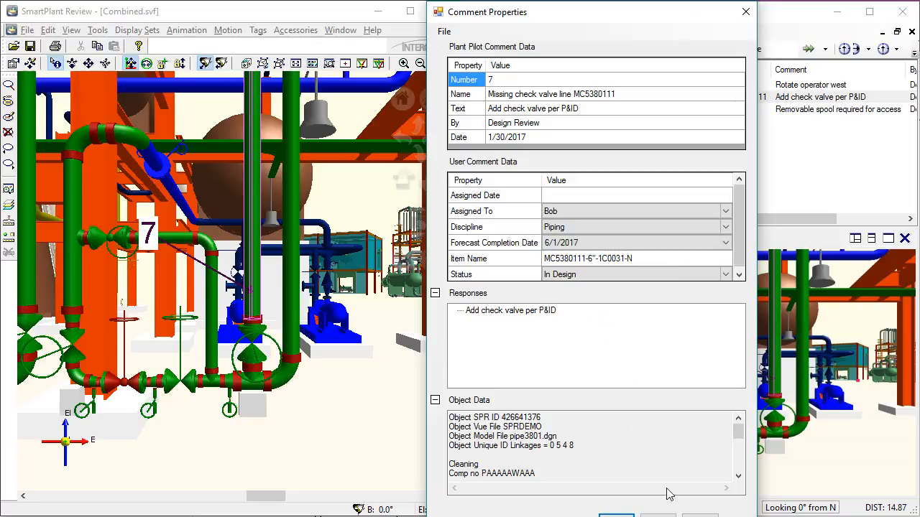
pyautogui.click(669, 514)
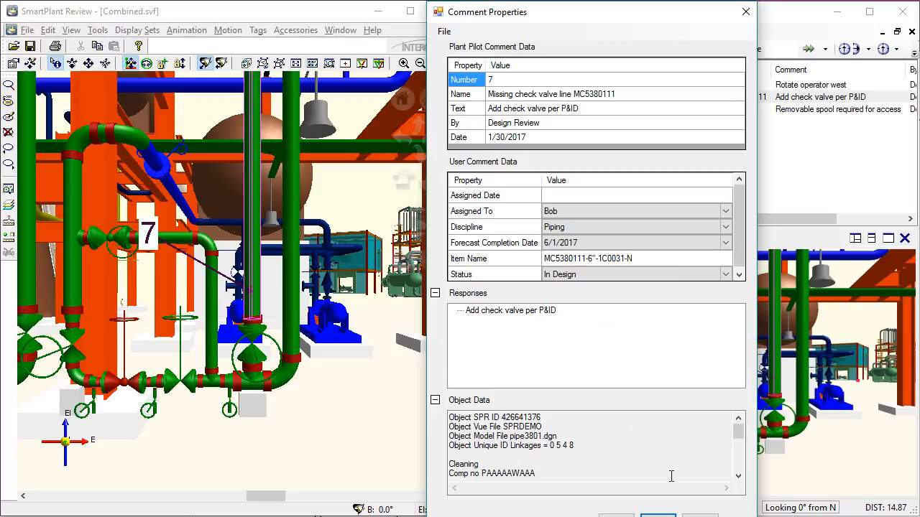
# Set the removable spool comment for line WC390401 to Status In Design with Forecast Completion Date 6/15/2018, and save the file.
pyautogui.click(789, 111)
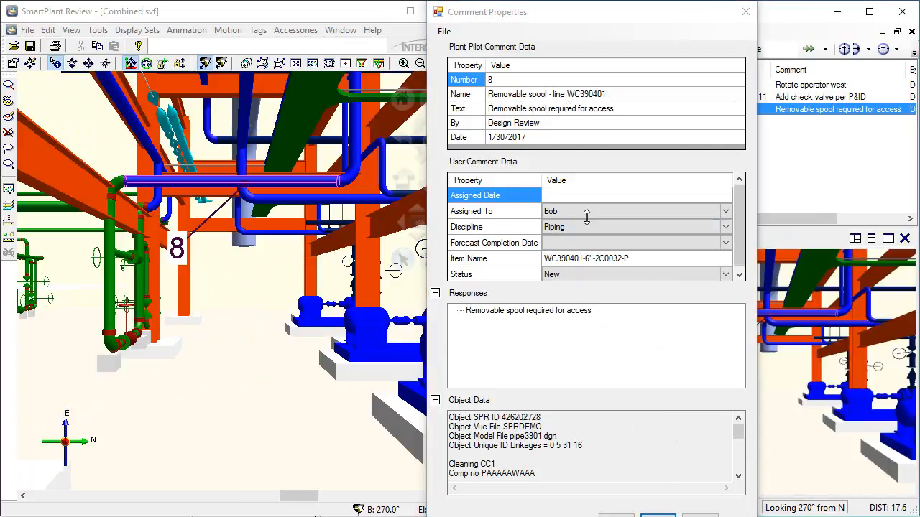
pyautogui.click(726, 274)
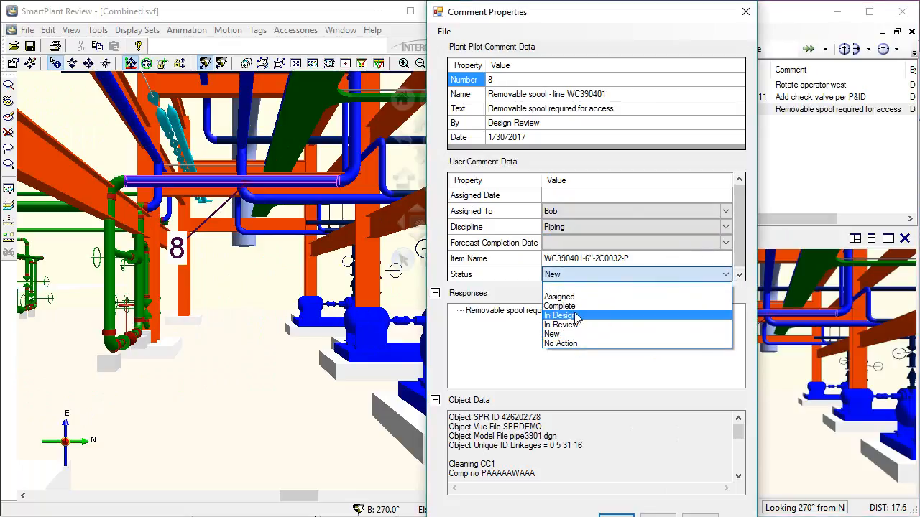
pyautogui.click(562, 315)
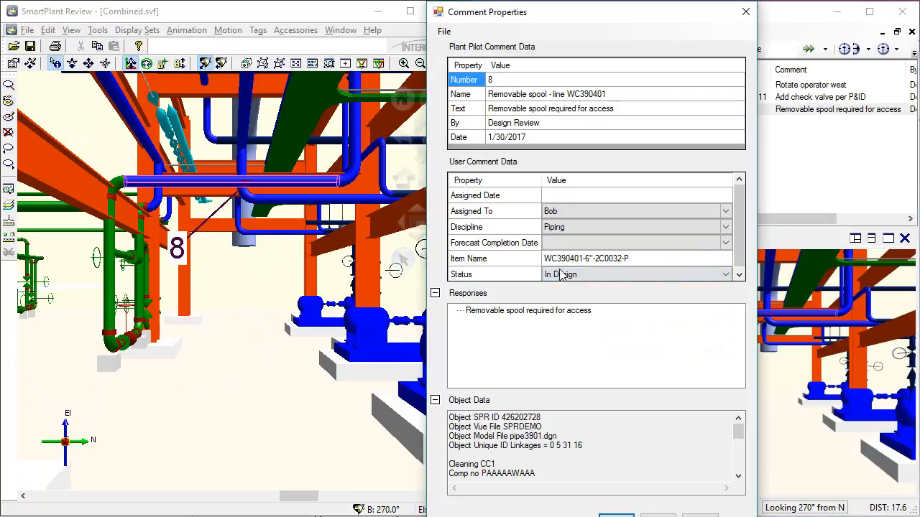
pyautogui.click(725, 243)
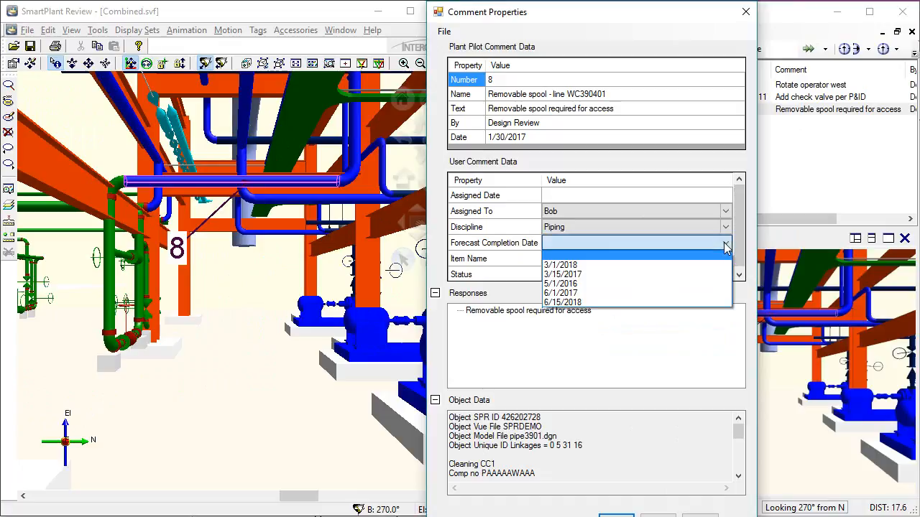
pyautogui.click(568, 301)
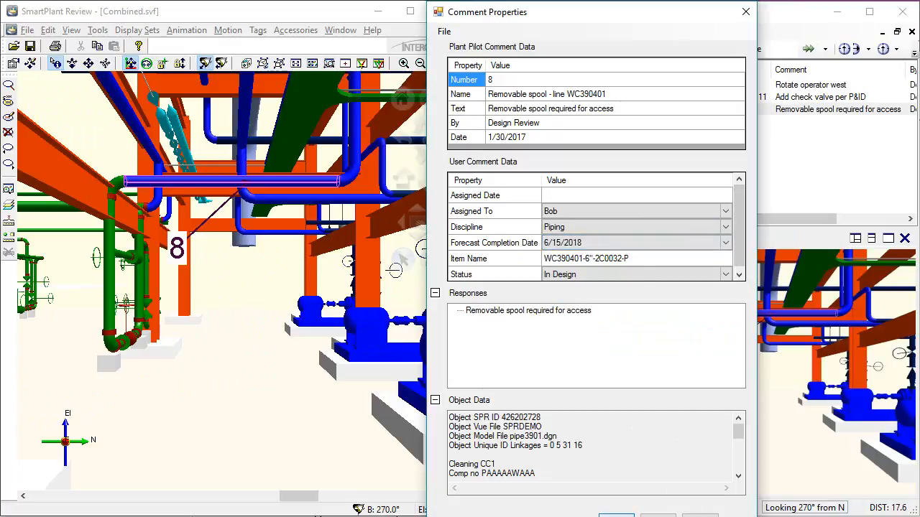
pyautogui.click(677, 514)
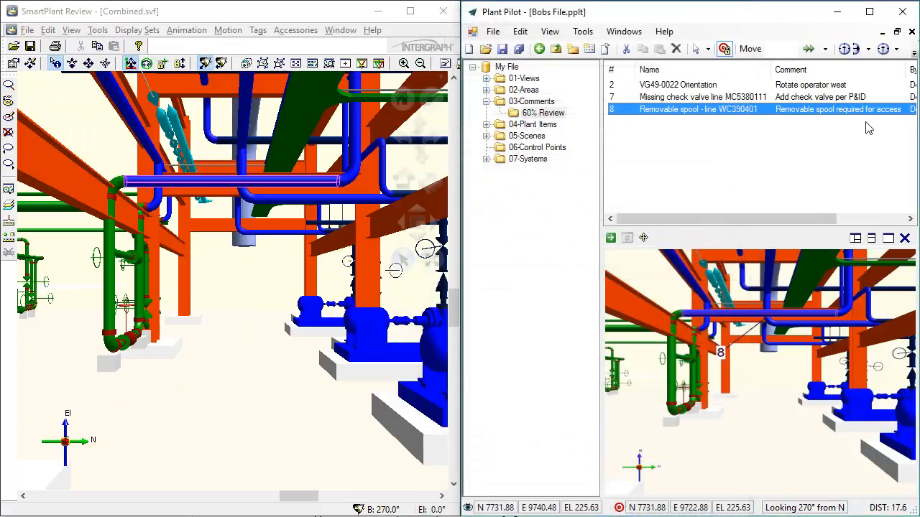
pyautogui.click(502, 48)
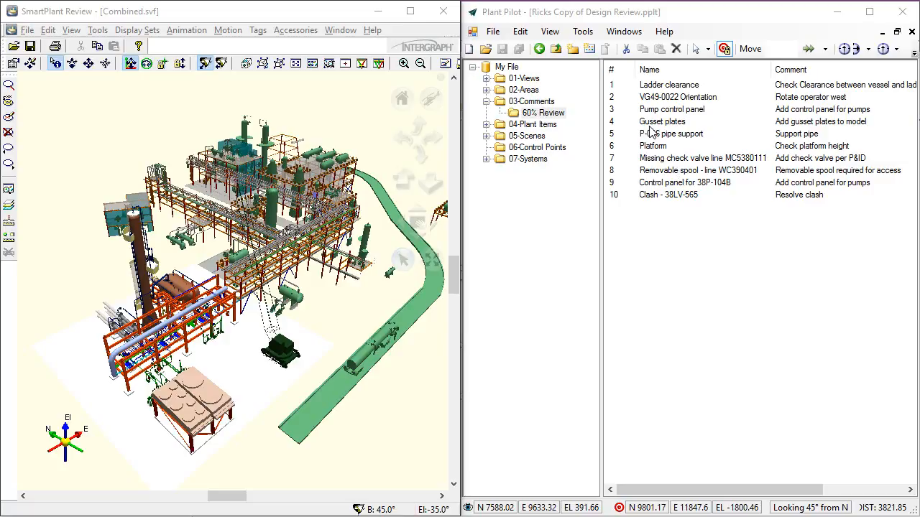
# In Ricks Copy of Design Review.pplt, start a comment import and choose Bobs File.pplt as the source.
pyautogui.click(495, 33)
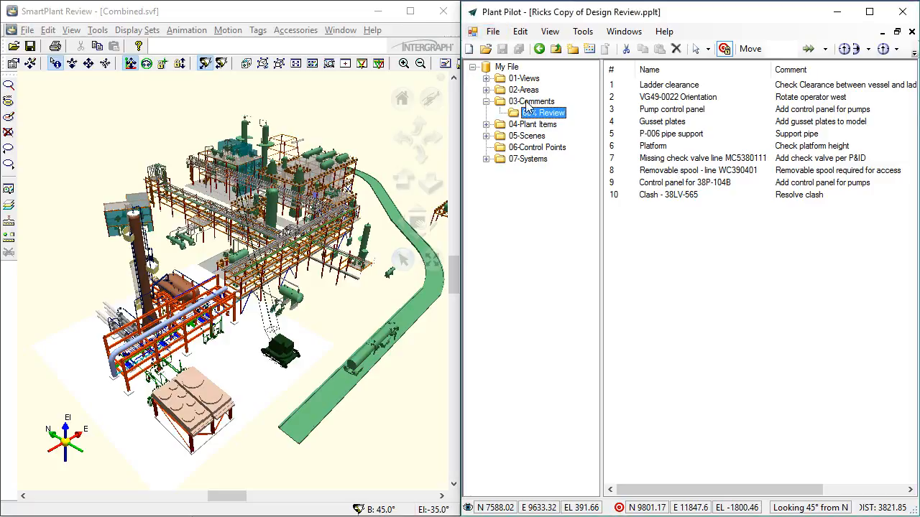
pyautogui.click(492, 32)
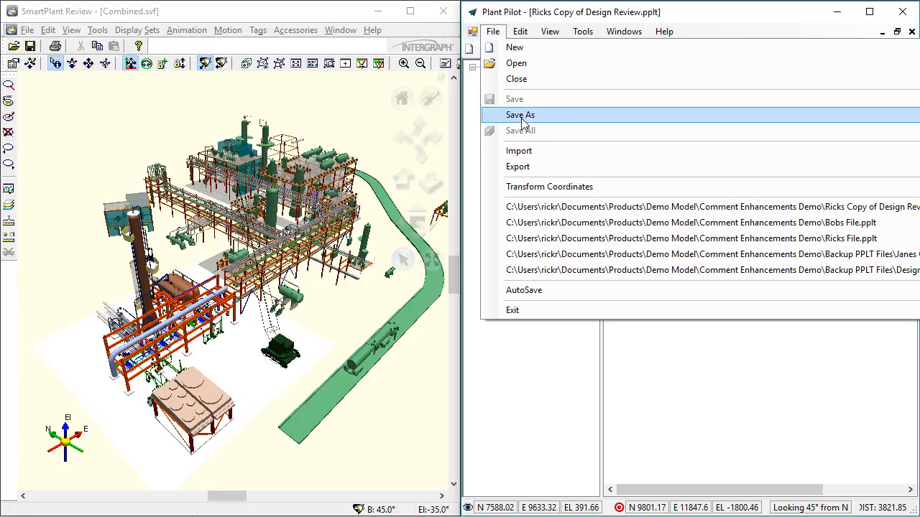
pyautogui.click(524, 153)
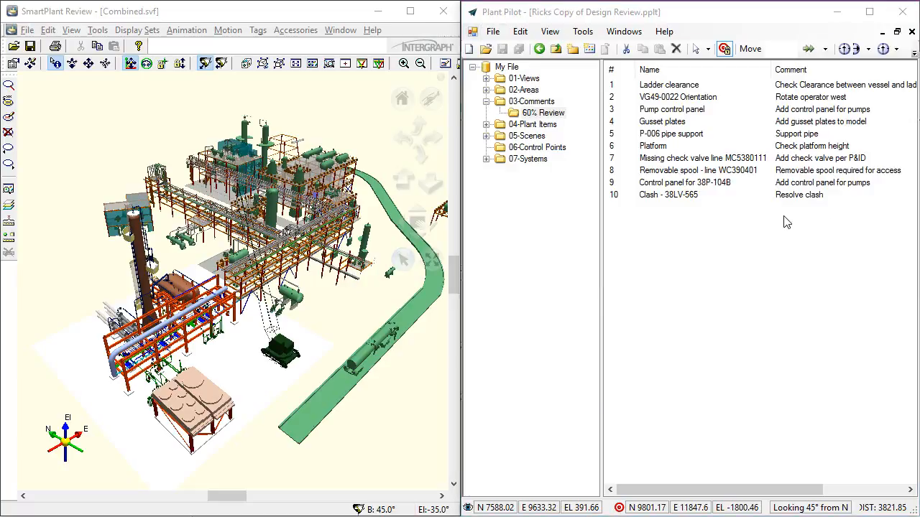
pyautogui.doubleClick(640, 168)
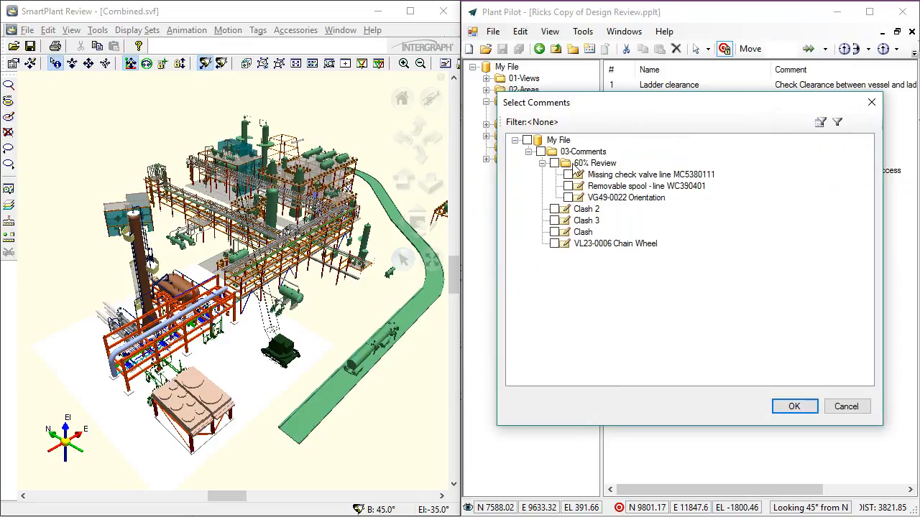
# Filter the source comments by By = Design Review and select the whole filtered 60% Review folder for import.
pyautogui.click(820, 123)
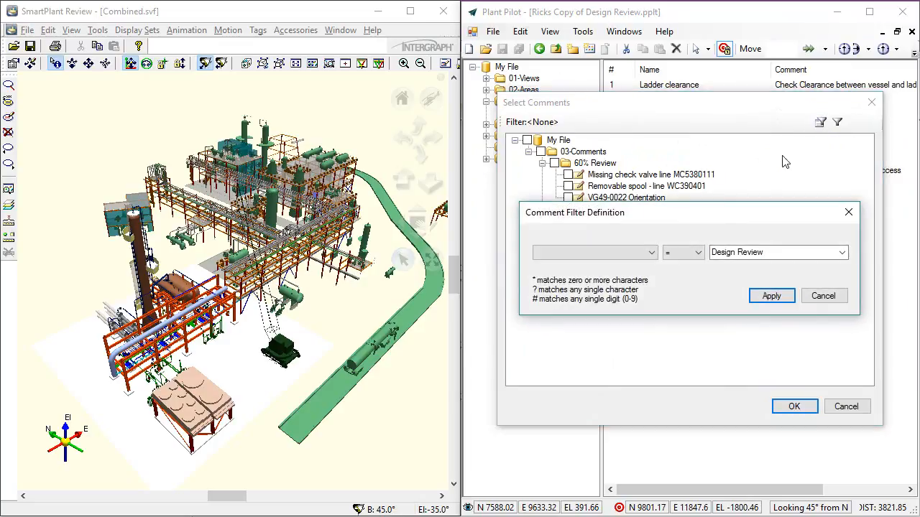
pyautogui.click(651, 252)
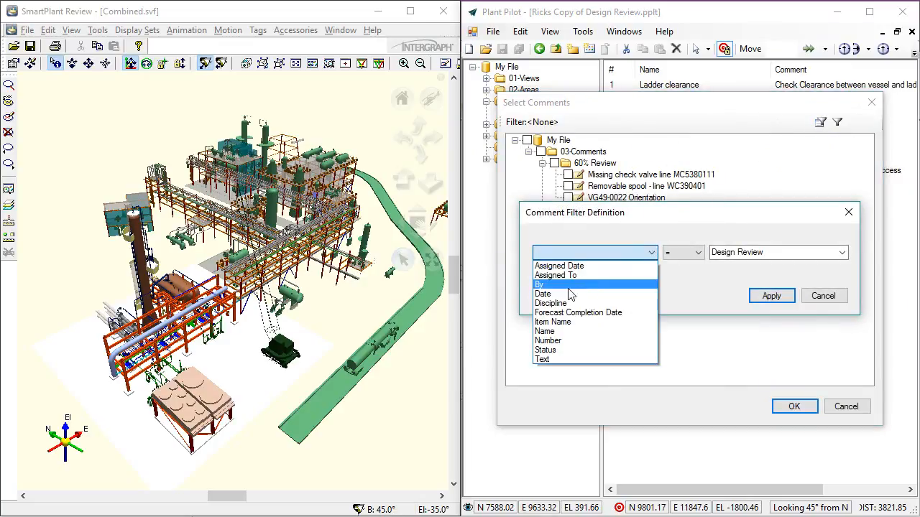
pyautogui.click(571, 285)
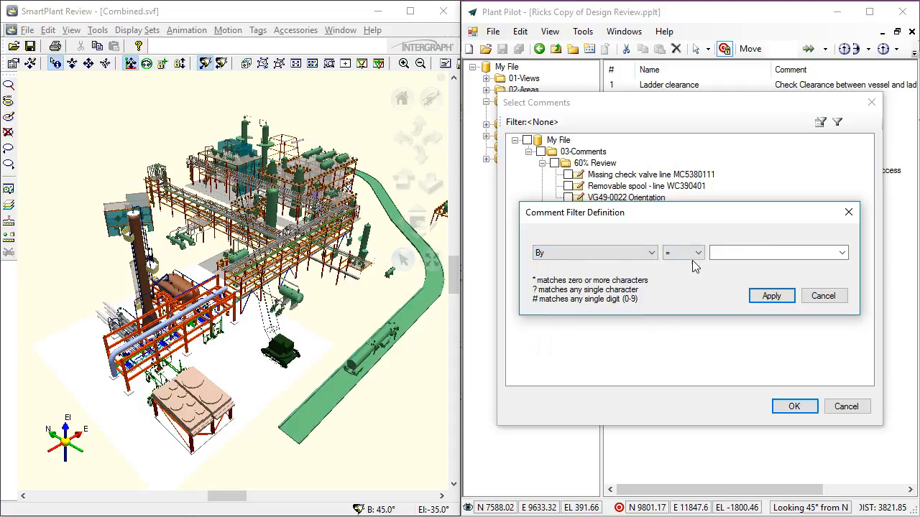
pyautogui.click(839, 251)
pyautogui.click(742, 278)
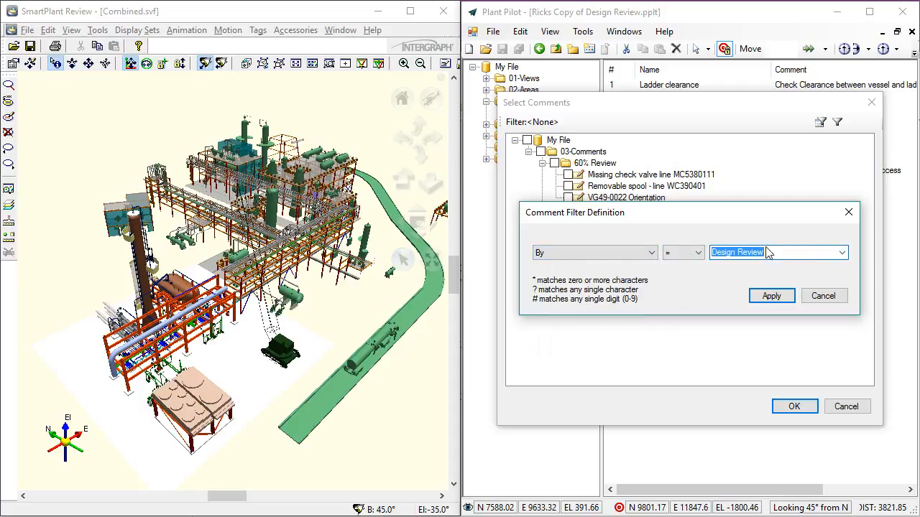
pyautogui.click(771, 296)
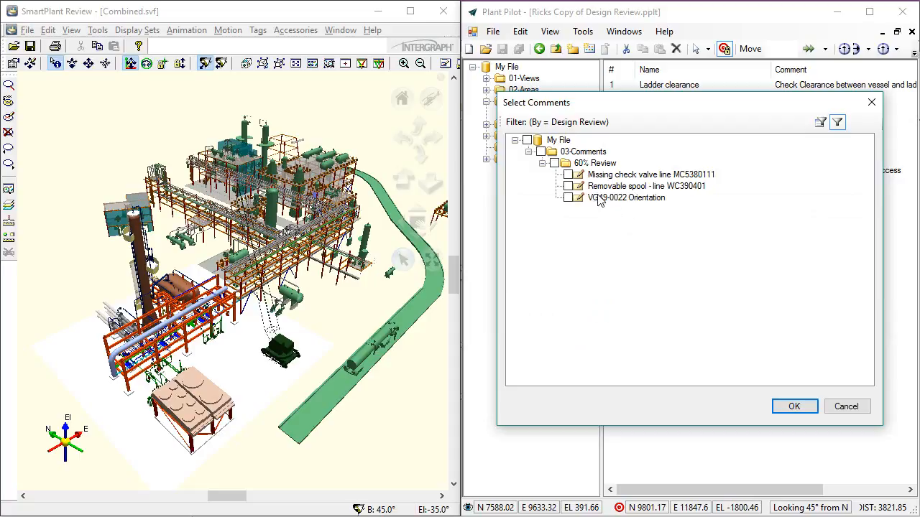
pyautogui.click(554, 163)
pyautogui.click(794, 407)
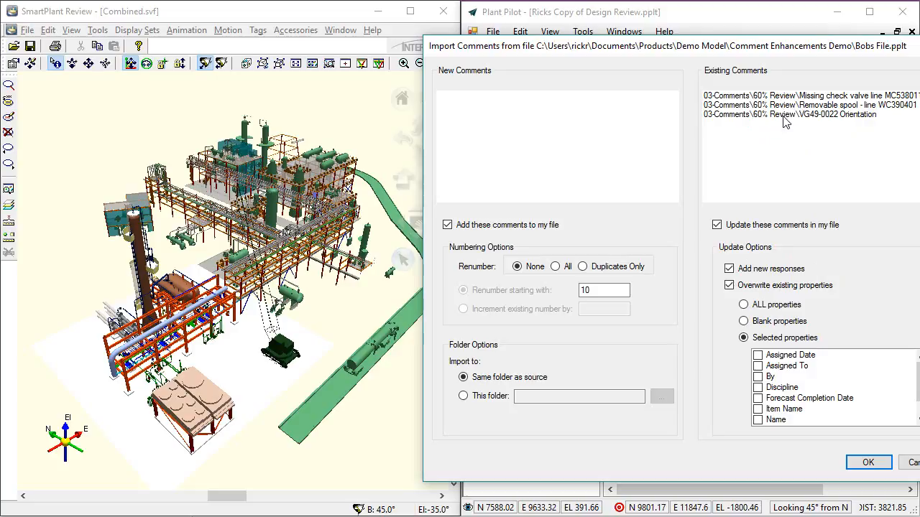
# Import the Bobs File comment updates, adding new responses and overwriting only the selected properties Forecast Completion Date and Status.
pyautogui.click(730, 270)
pyautogui.click(730, 270)
pyautogui.click(730, 285)
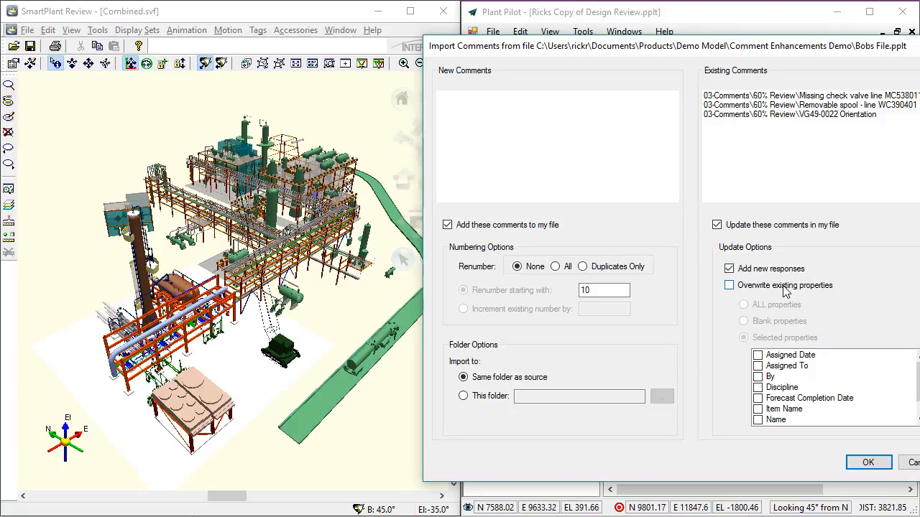
pyautogui.click(729, 286)
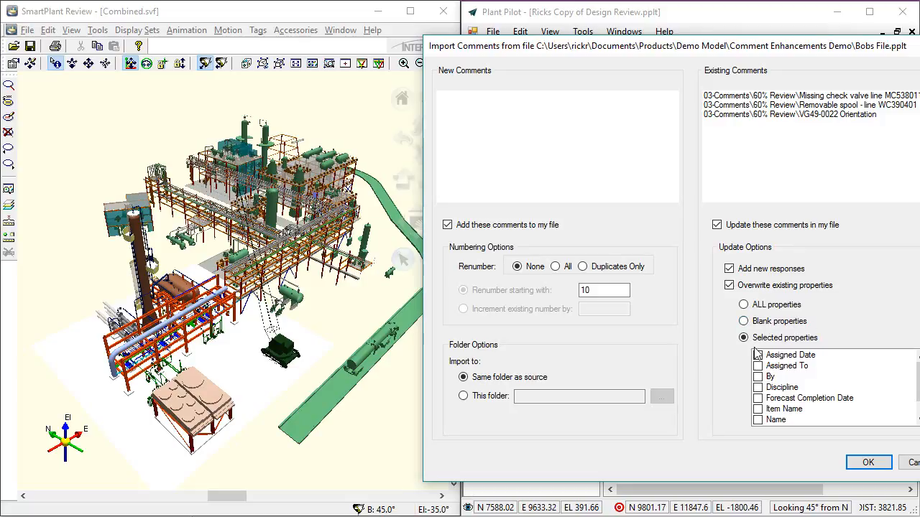
pyautogui.click(758, 399)
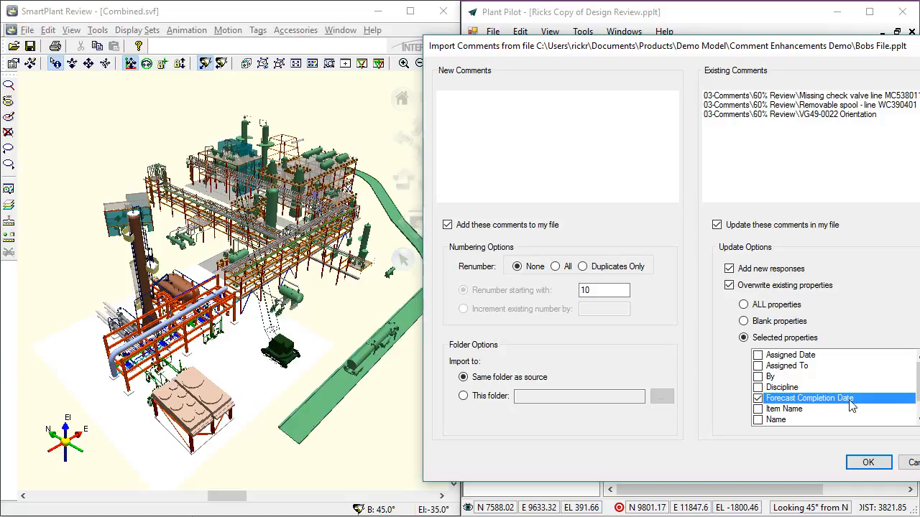
pyautogui.scroll(-2, 783, 415)
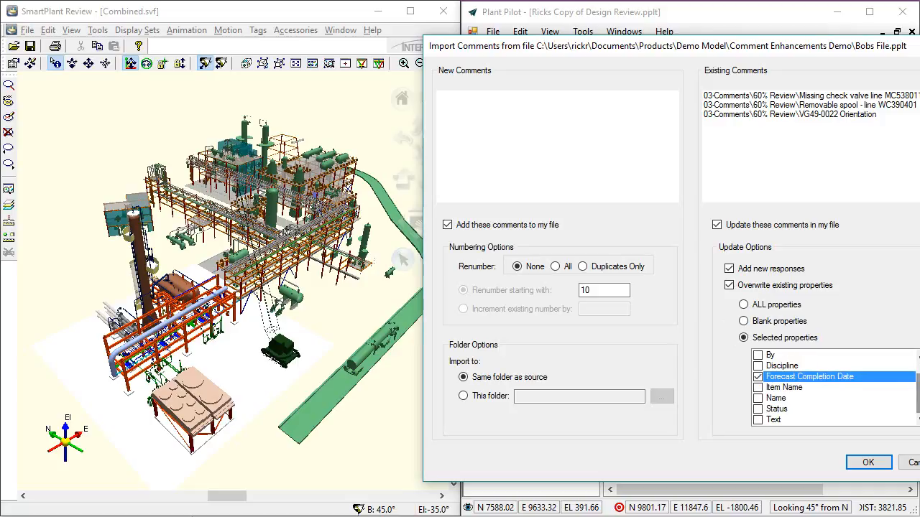
pyautogui.click(757, 409)
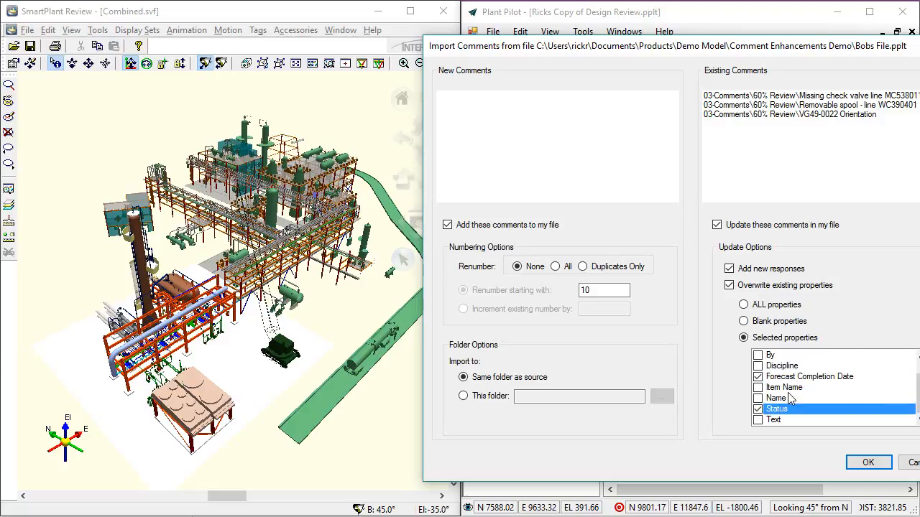
pyautogui.click(868, 463)
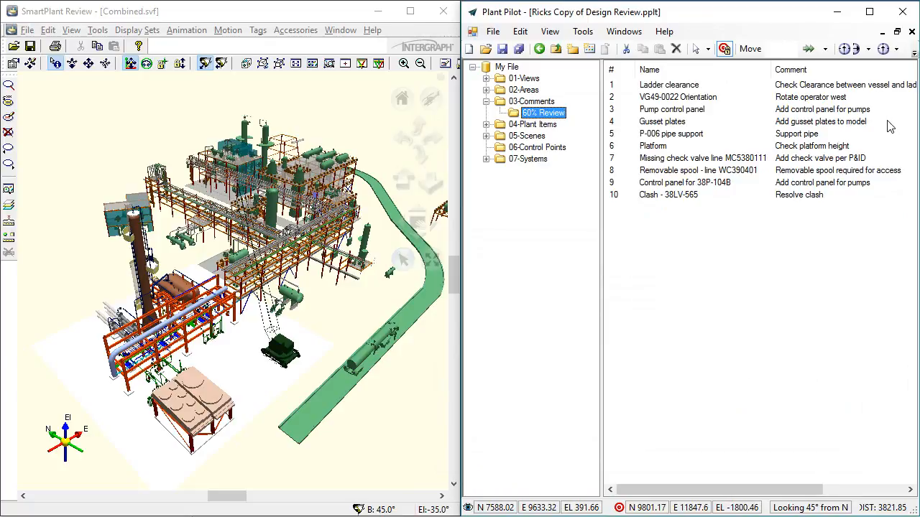
# Review the properties and responses of the VG49-0022 Orientation comment, and close its properties.
pyautogui.doubleClick(655, 100)
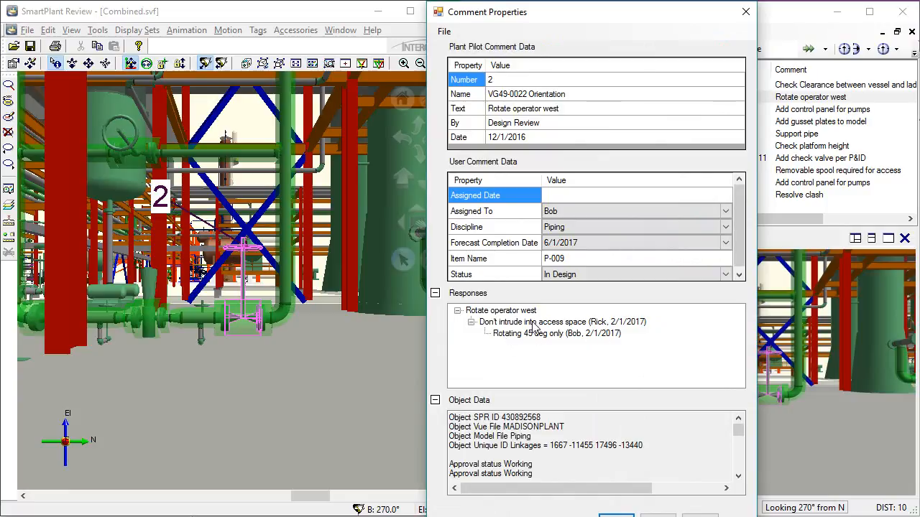
pyautogui.click(616, 515)
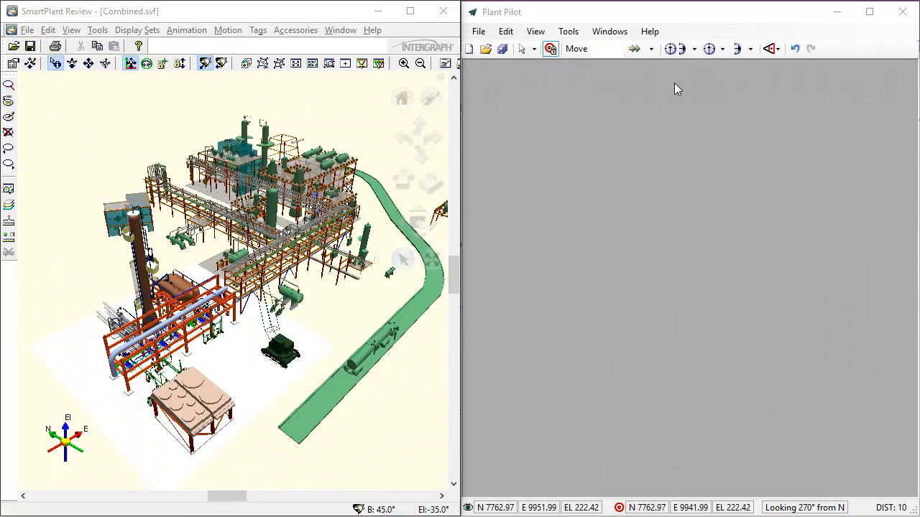
# Open Comment Review and load Design Review.pplt into it.
pyautogui.click(569, 32)
pyautogui.click(587, 49)
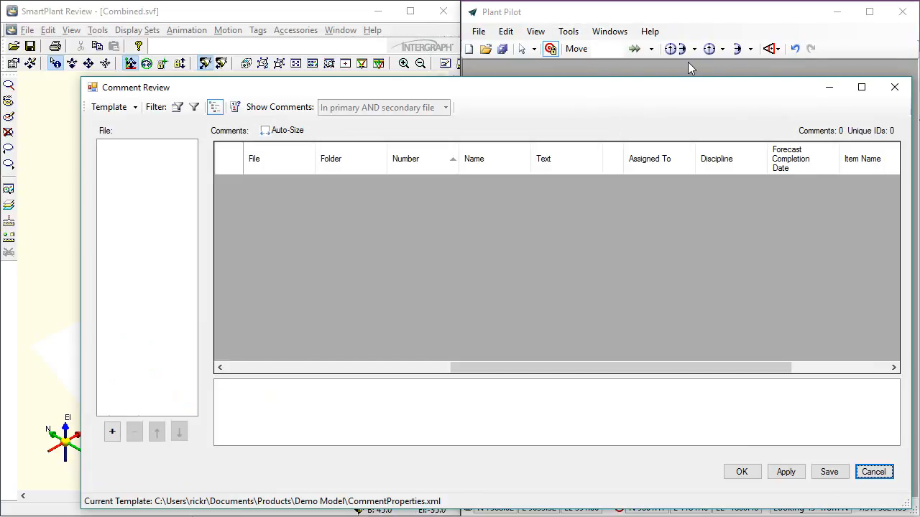
pyautogui.click(112, 431)
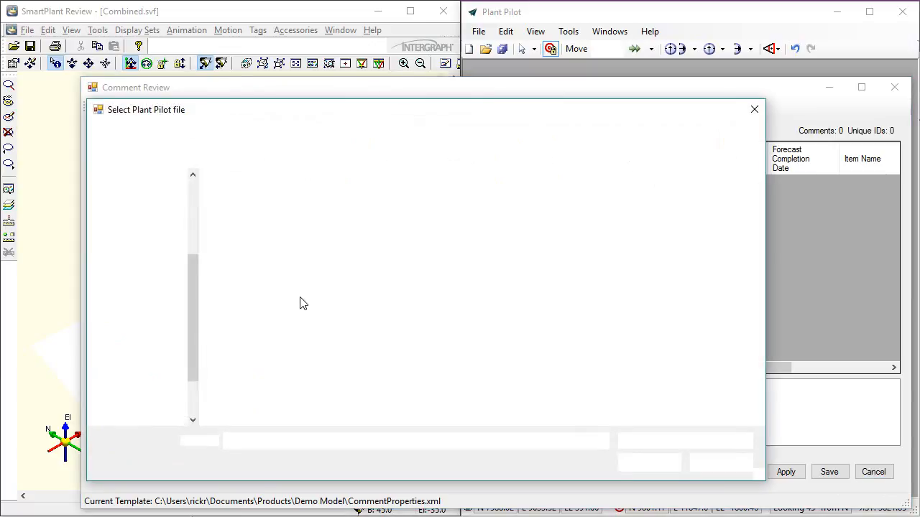
pyautogui.click(270, 276)
pyautogui.doubleClick(271, 276)
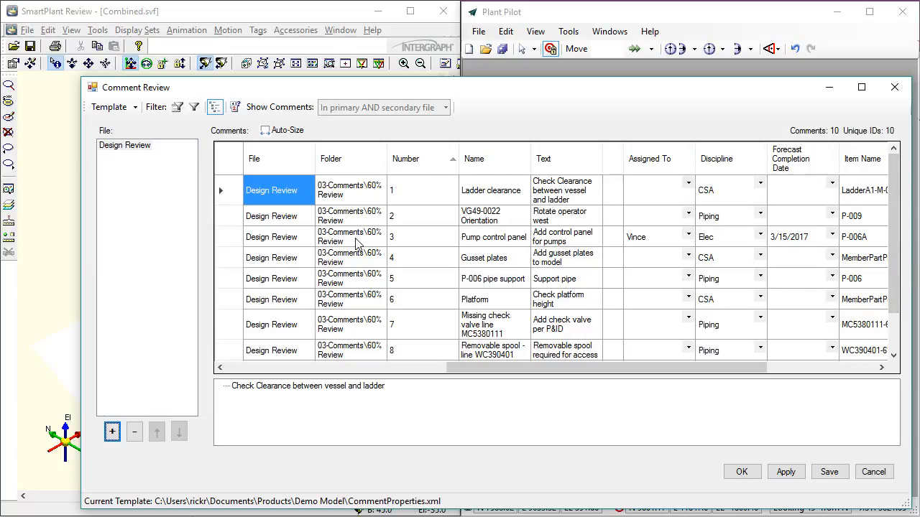
# Examine the assignee and forecast completion date of the two electrical control panel comments, numbers 3 and 9.
pyautogui.click(237, 244)
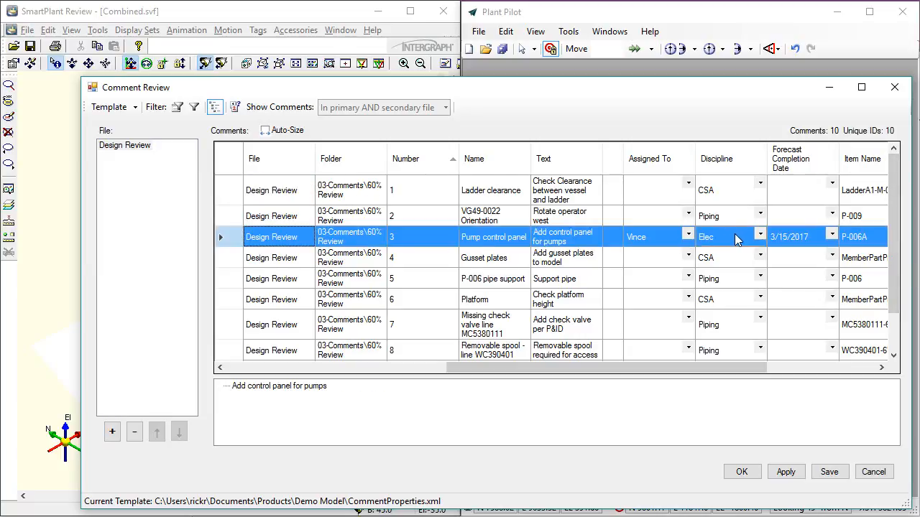
pyautogui.moveTo(896, 246); pyautogui.dragTo(898, 313)
pyautogui.click(228, 321)
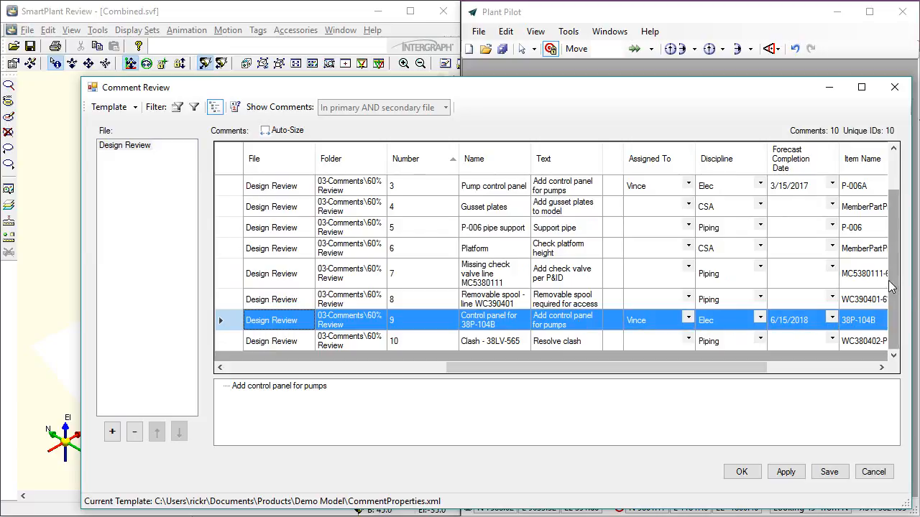
pyautogui.moveTo(891, 286); pyautogui.dragTo(903, 181)
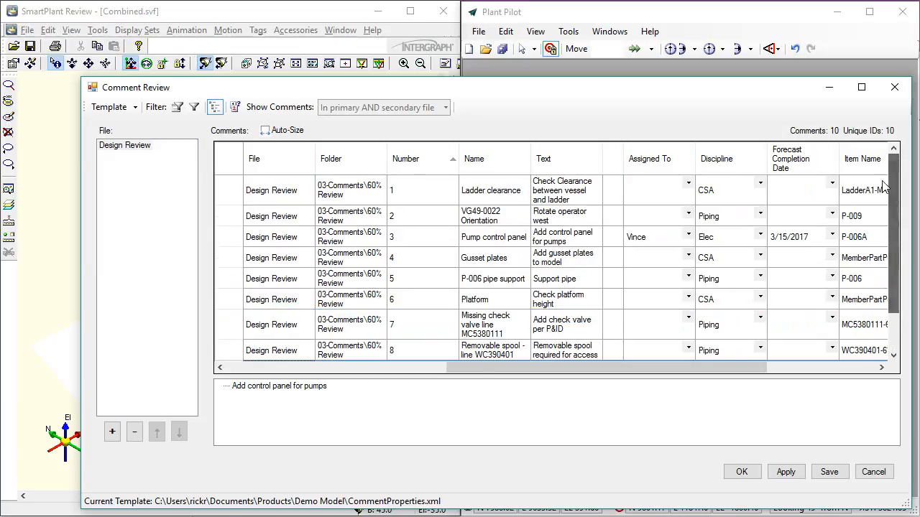
pyautogui.click(709, 239)
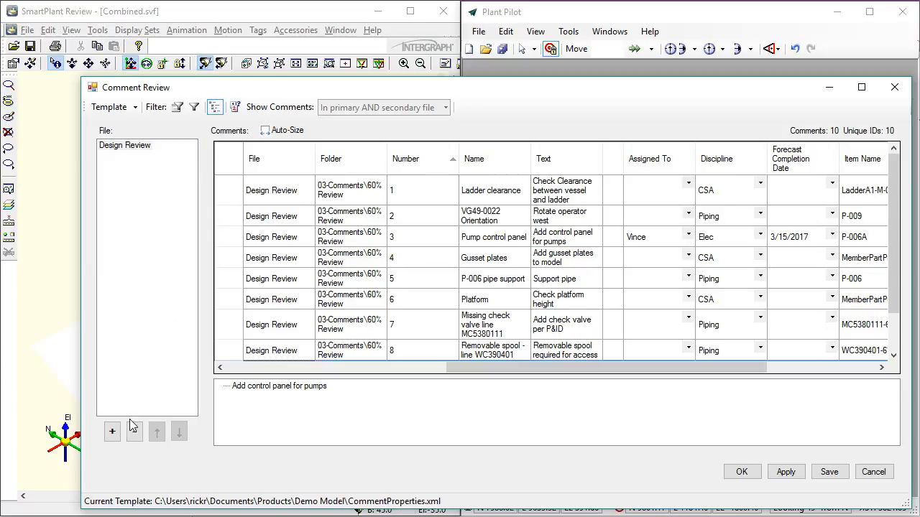
# Add Janes Copy of Design Review.pplt and Ricks Copy of Design Review.pplt to the Comment Review file list.
pyautogui.click(112, 433)
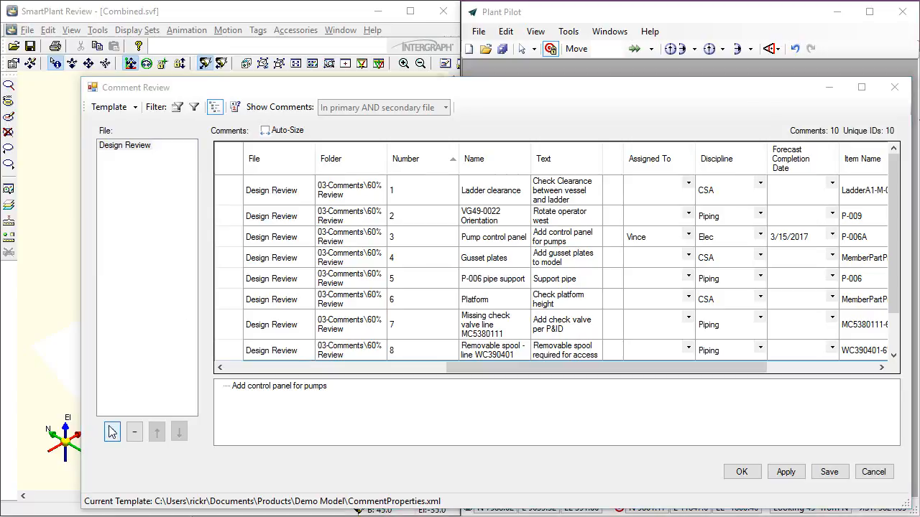
pyautogui.click(296, 260)
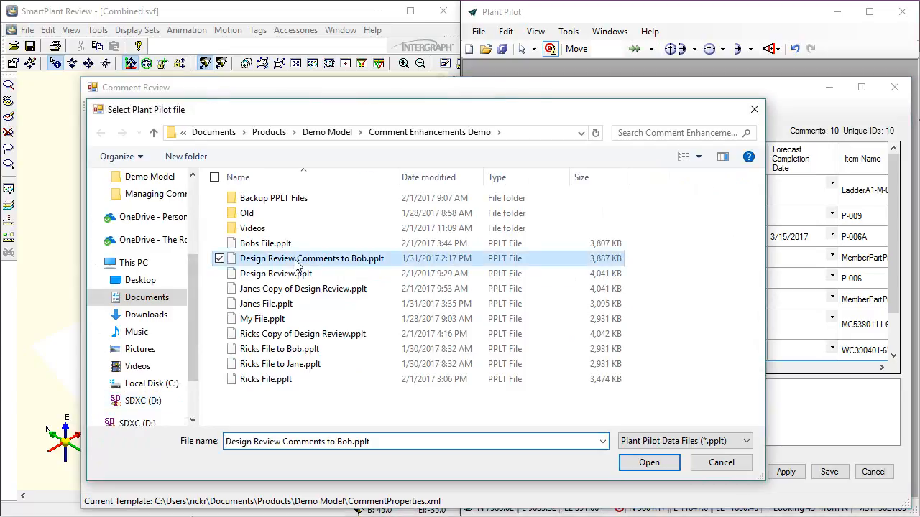
pyautogui.click(262, 336)
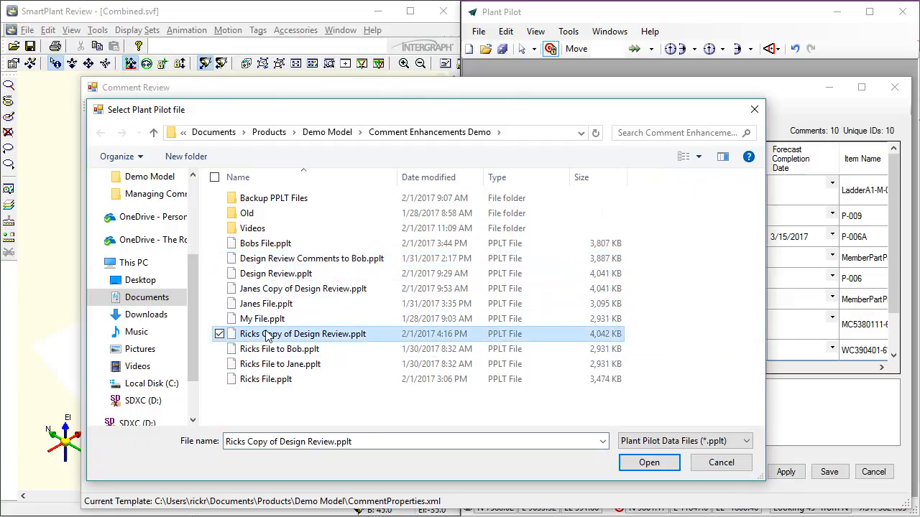
pyautogui.keyDown('ctrl'); pyautogui.click(293, 291); pyautogui.keyUp('ctrl')
pyautogui.click(654, 462)
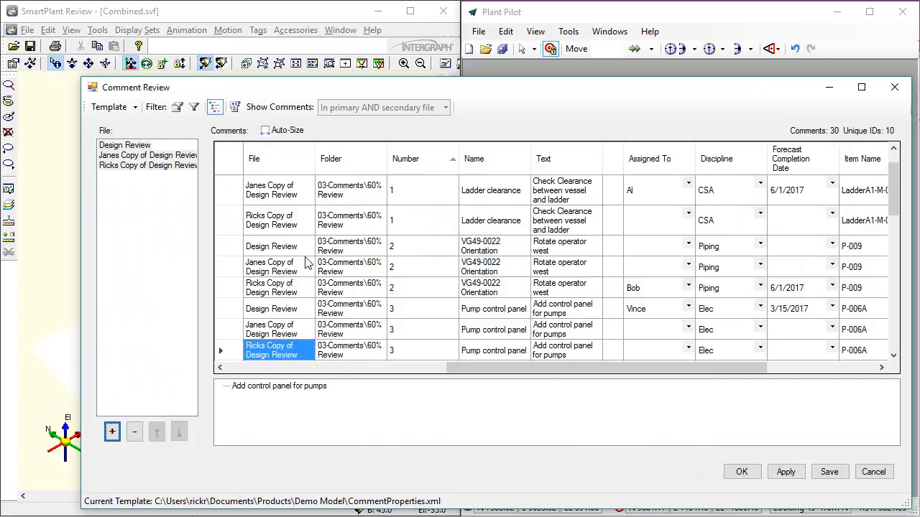
# View the comments of each loaded file in turn, and then those of all three files together.
pyautogui.click(133, 145)
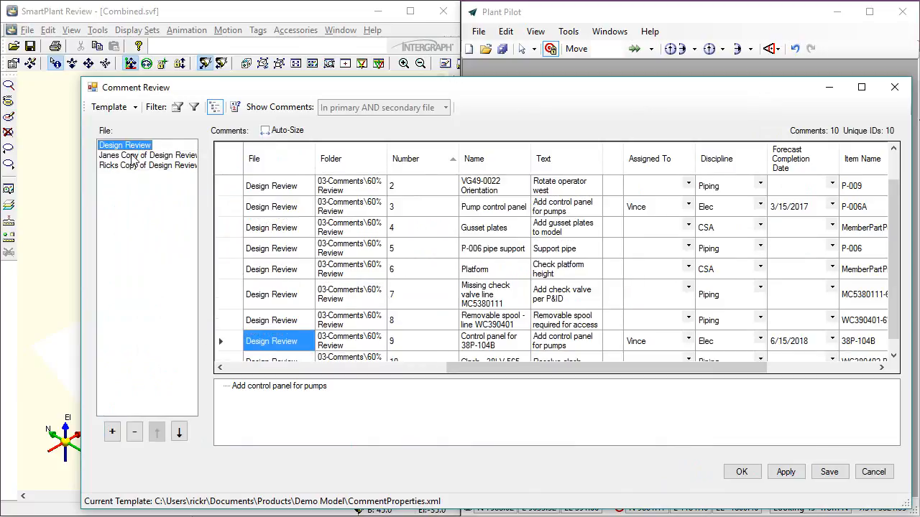
pyautogui.click(131, 158)
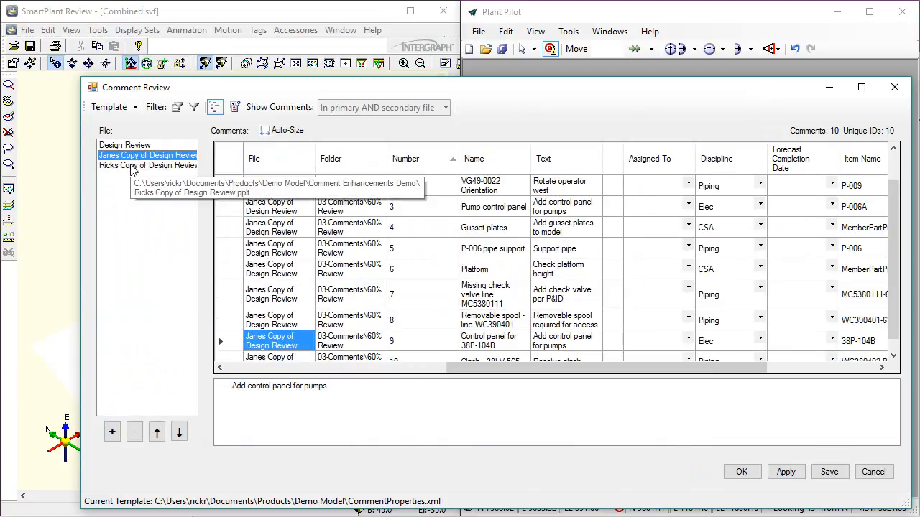
pyautogui.click(132, 162)
pyautogui.click(130, 147)
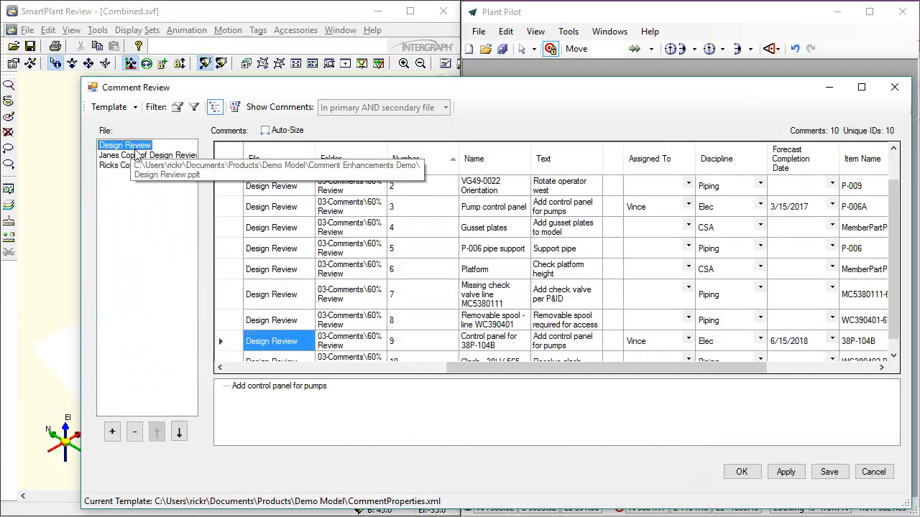
pyautogui.keyDown('shift'); pyautogui.click(132, 165); pyautogui.keyUp('shift')
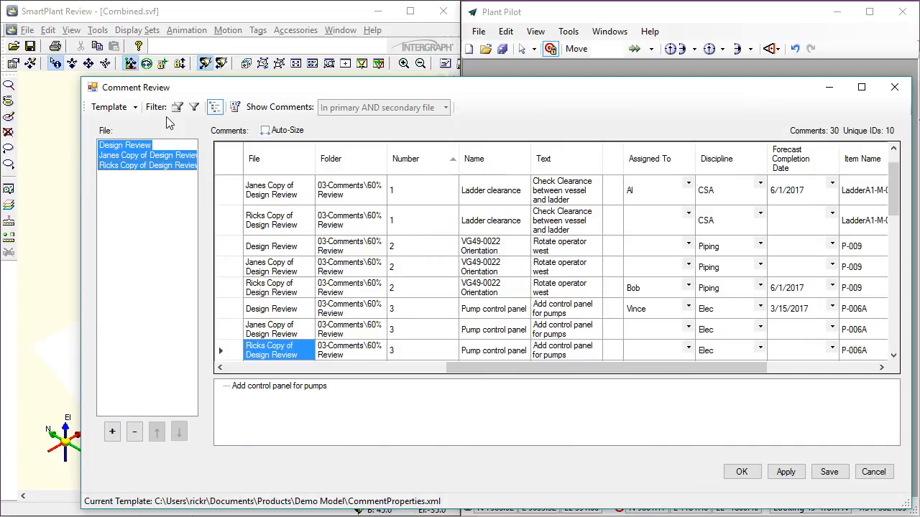
# Copy all comments from Janes Copy of Design Review to Design Review, adding new responses without overwriting existing properties.
pyautogui.click(138, 160)
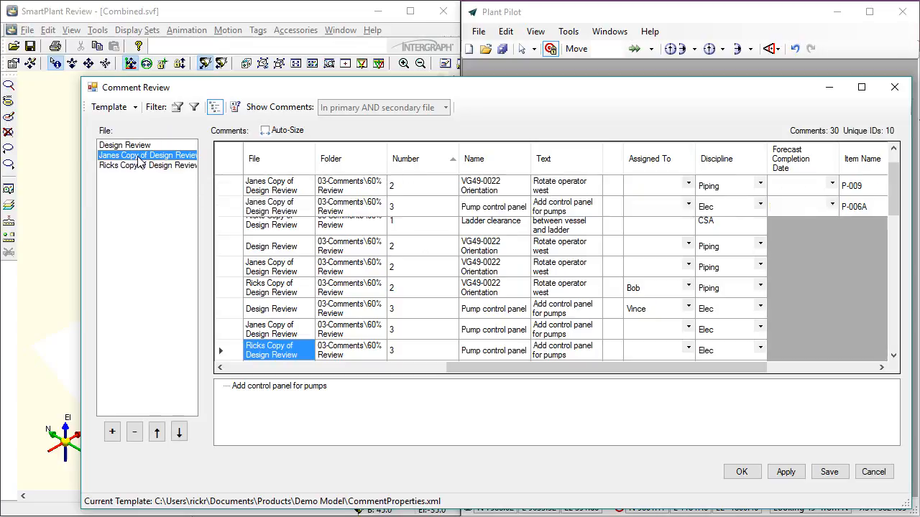
pyautogui.click(233, 155)
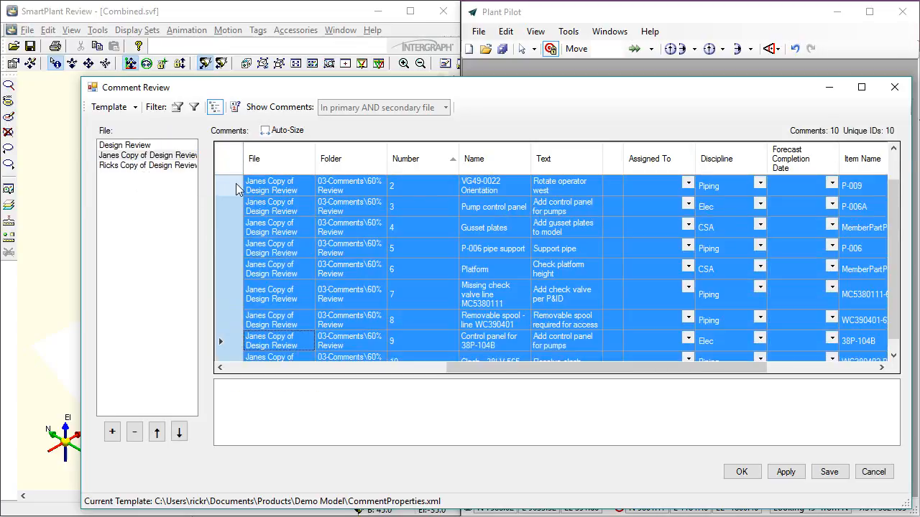
pyautogui.rightClick(236, 183)
pyautogui.moveTo(270, 198)
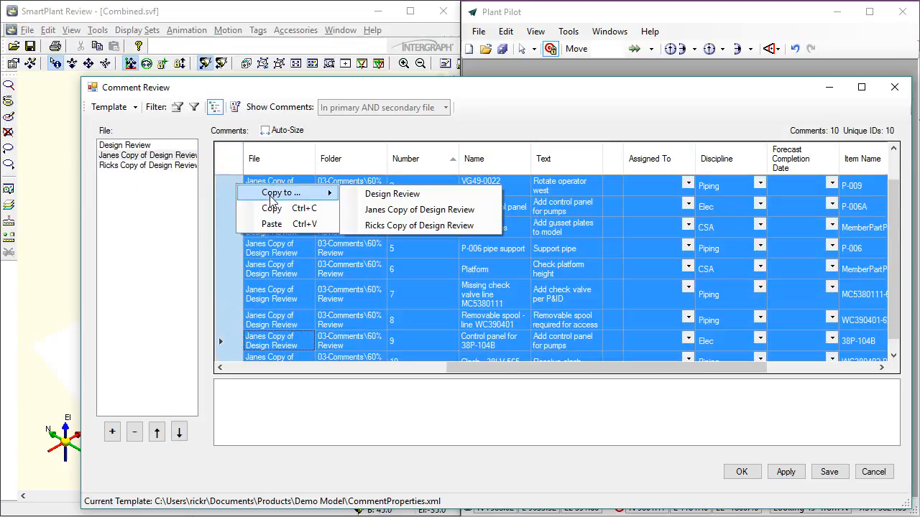
pyautogui.click(378, 198)
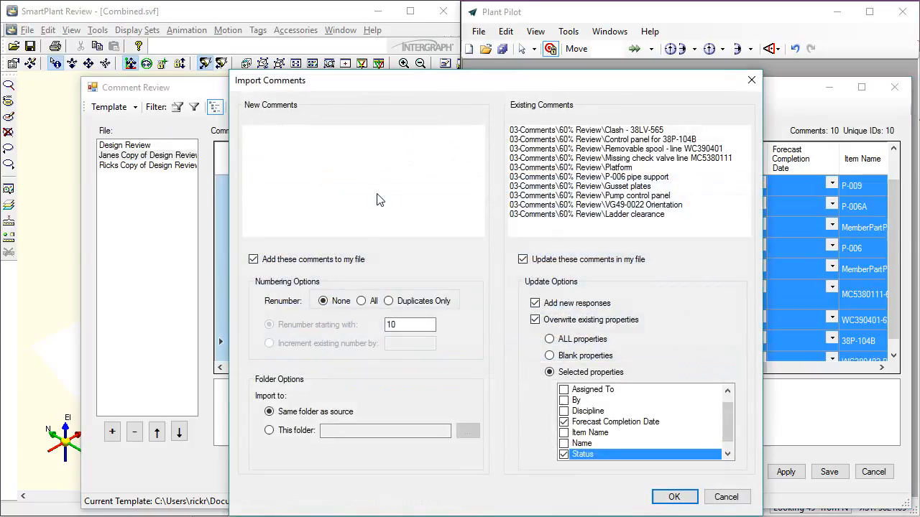
pyautogui.click(535, 320)
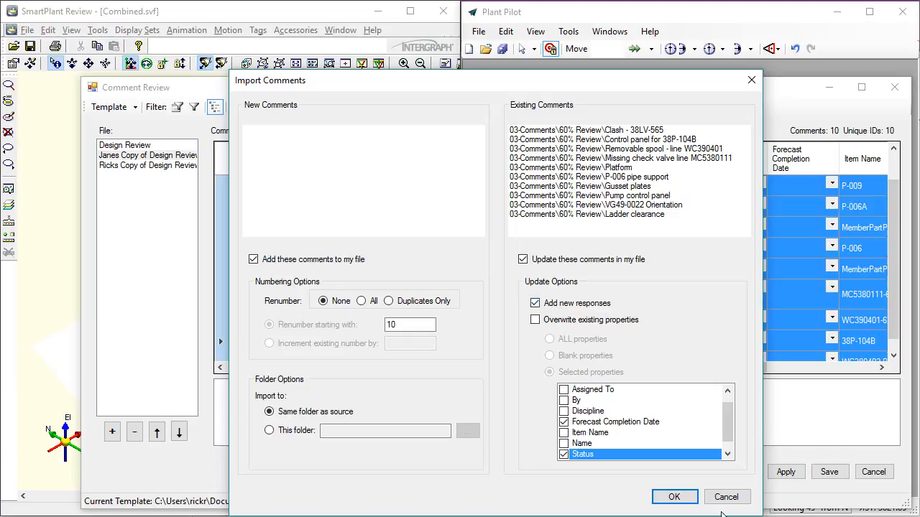
pyautogui.click(674, 497)
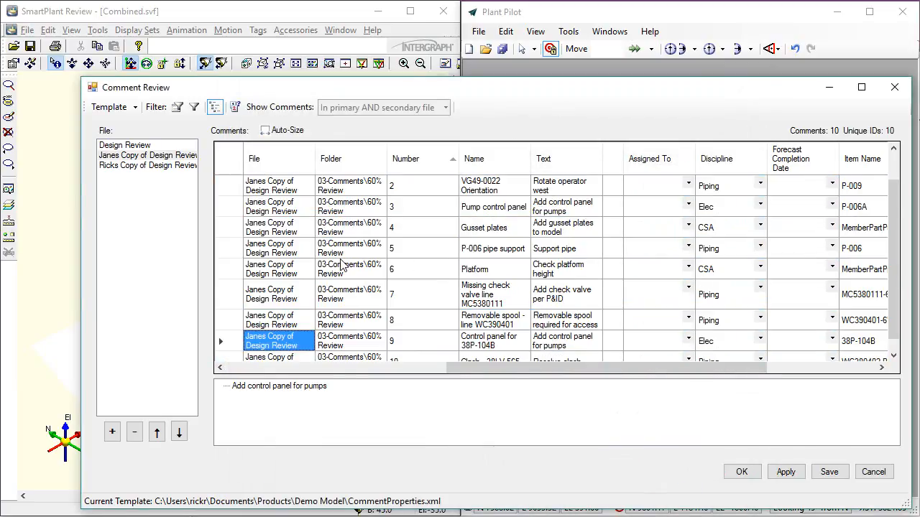
# Copy all comments from Ricks Copy of Design Review to Design Review, adding new responses without overwriting existing properties.
pyautogui.click(128, 166)
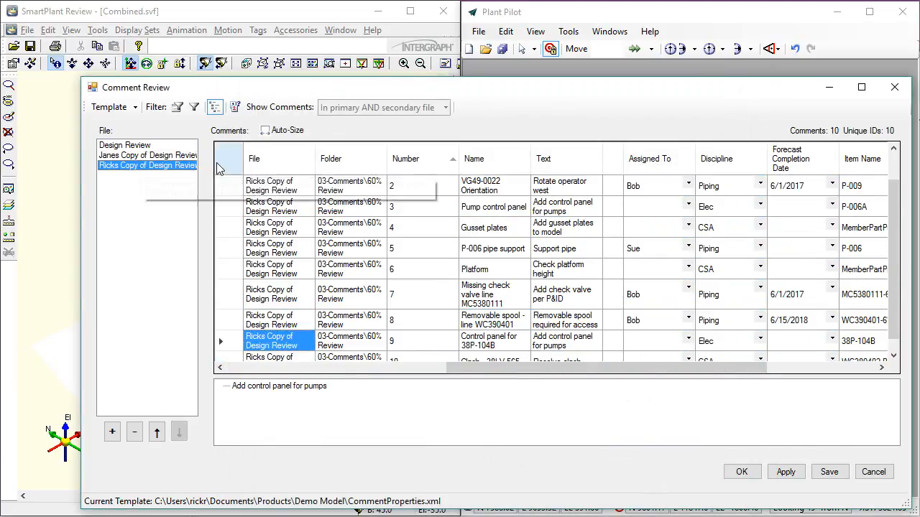
pyautogui.click(225, 160)
pyautogui.rightClick(231, 189)
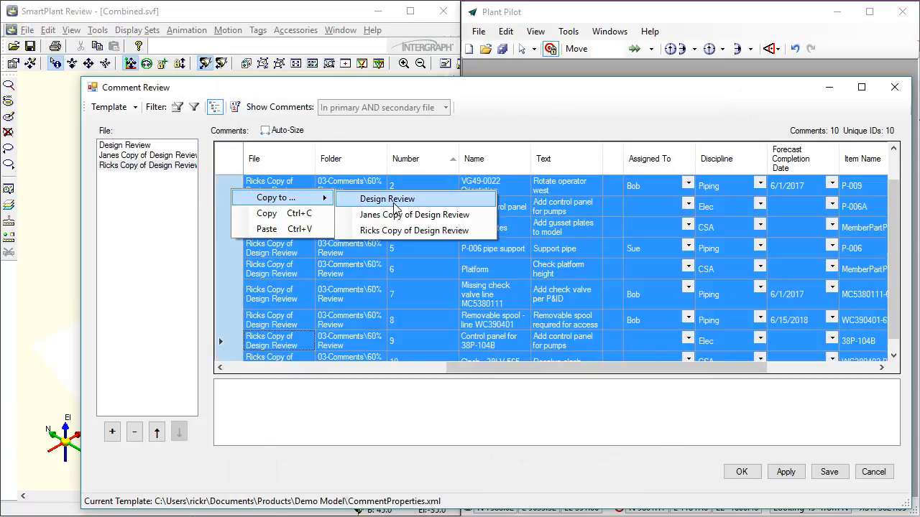
pyautogui.click(394, 204)
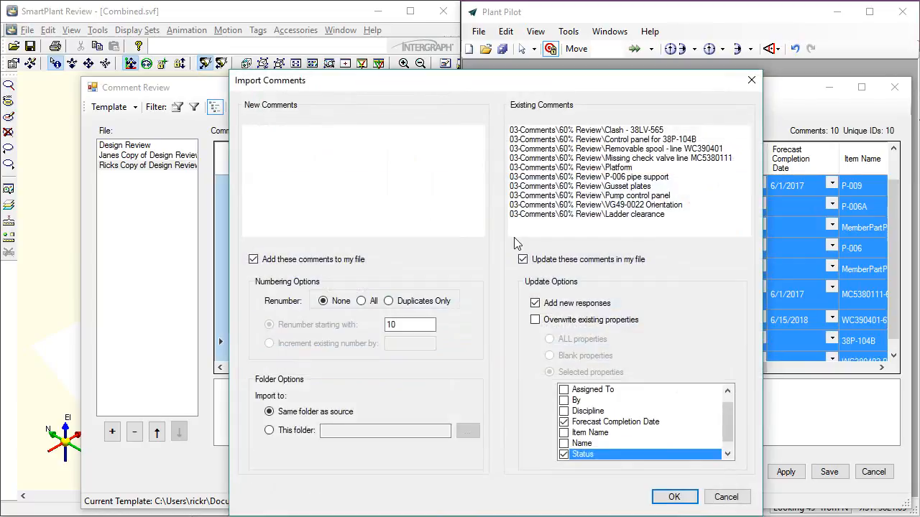
pyautogui.click(671, 495)
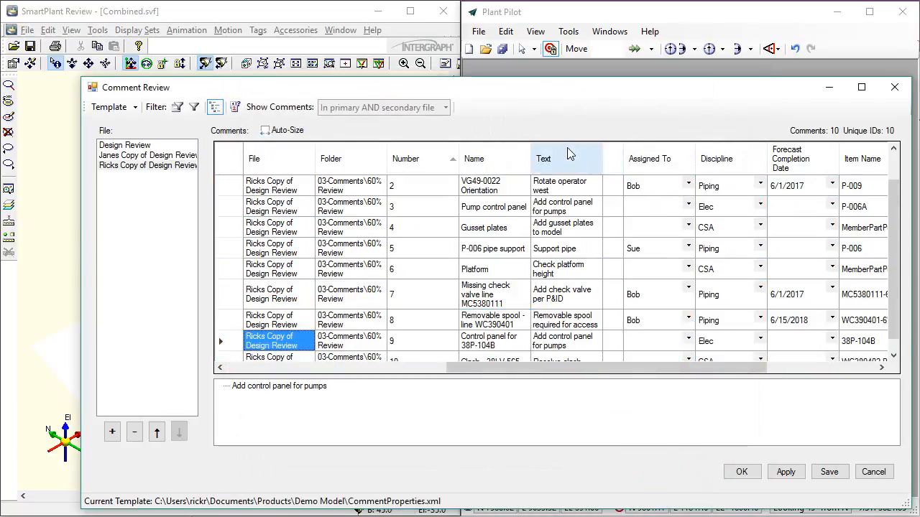
# Examine the merged comments in Design Review, including the responses to comments 10 and 2.
pyautogui.scroll(-1, 897, 247)
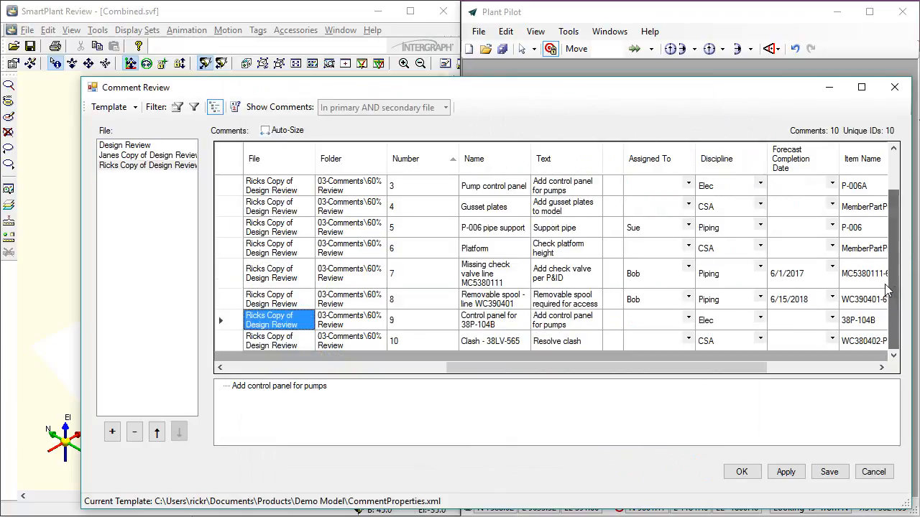
pyautogui.click(126, 146)
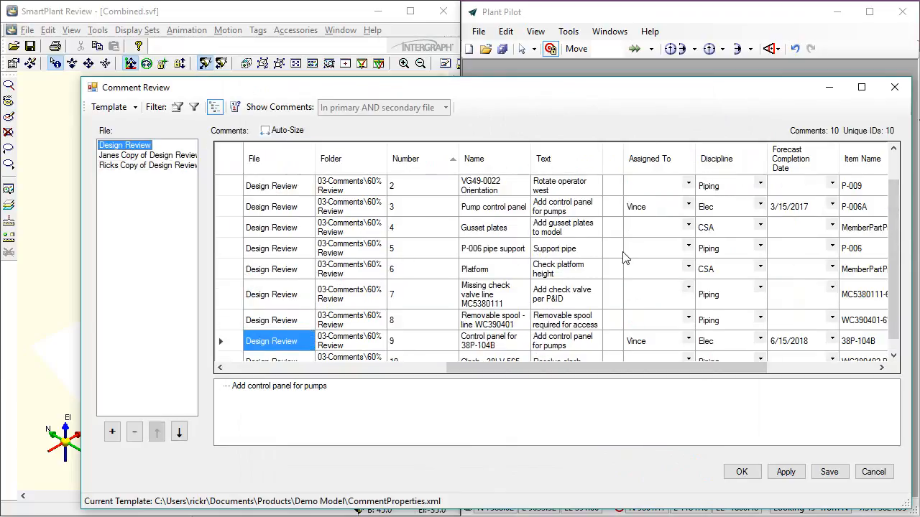
pyautogui.scroll(-1, 898, 273)
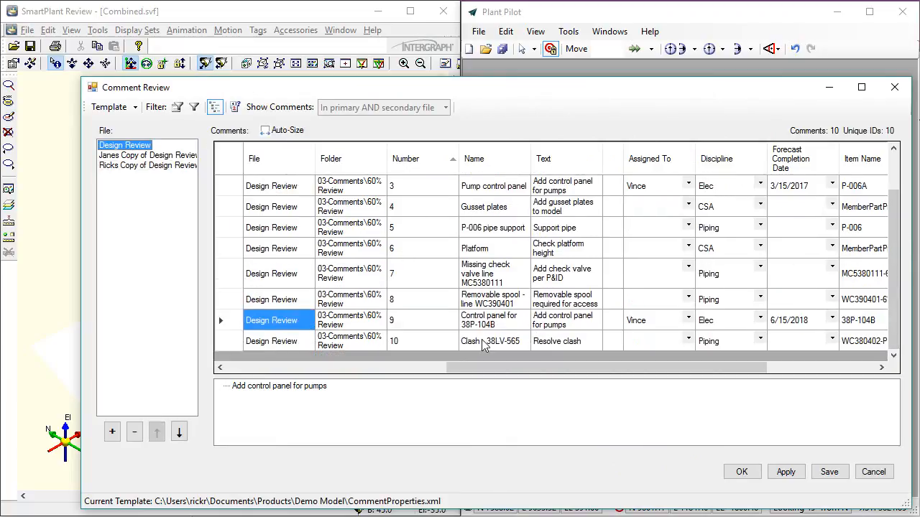
pyautogui.click(244, 342)
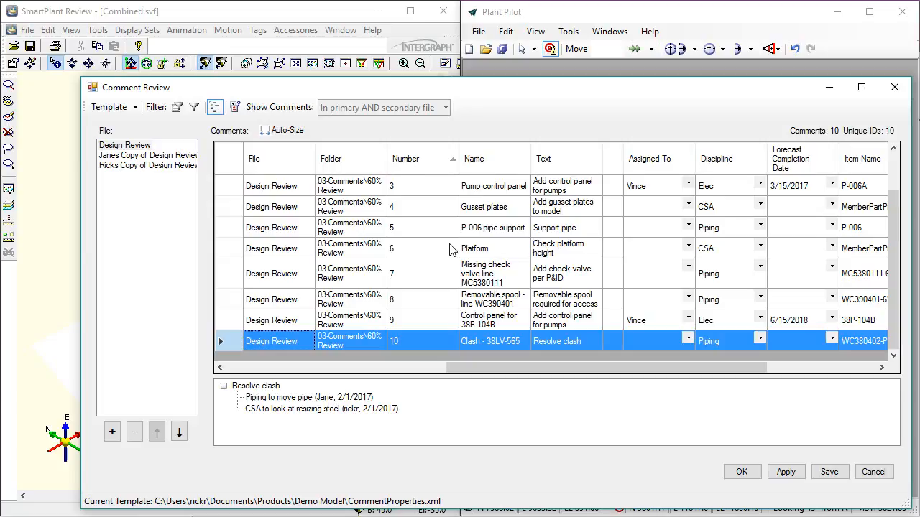
pyautogui.moveTo(894, 210); pyautogui.dragTo(892, 176)
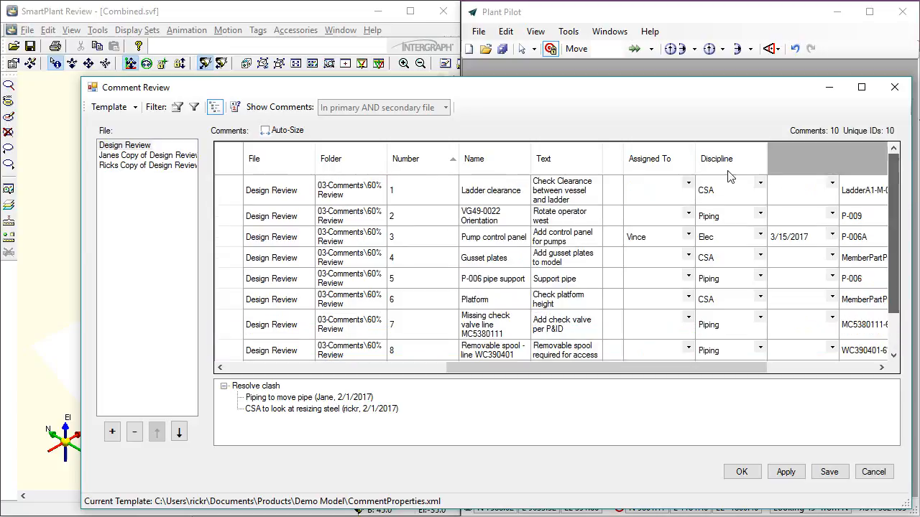
pyautogui.click(272, 219)
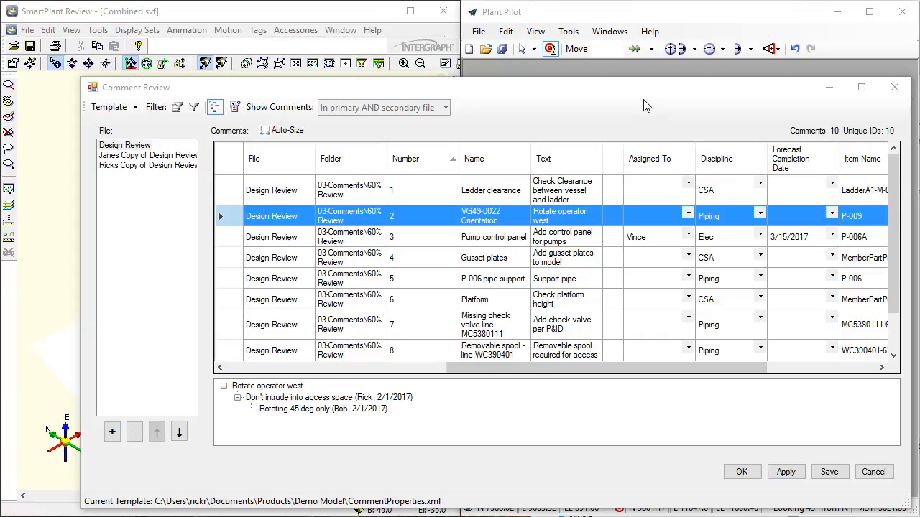
# Turn on compare mode for all three files and review the property differences across to the Status column.
pyautogui.click(120, 154)
pyautogui.keyDown('shift'); pyautogui.click(137, 166); pyautogui.keyUp('shift')
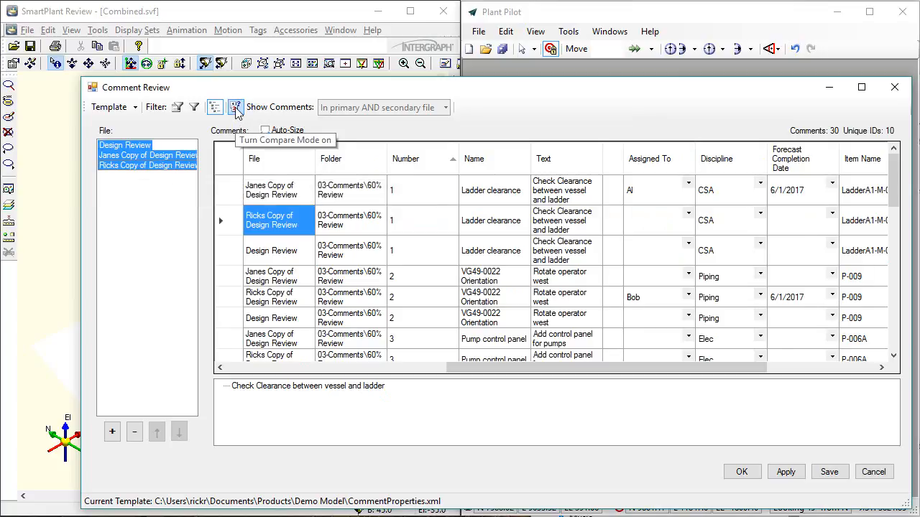
pyautogui.click(236, 107)
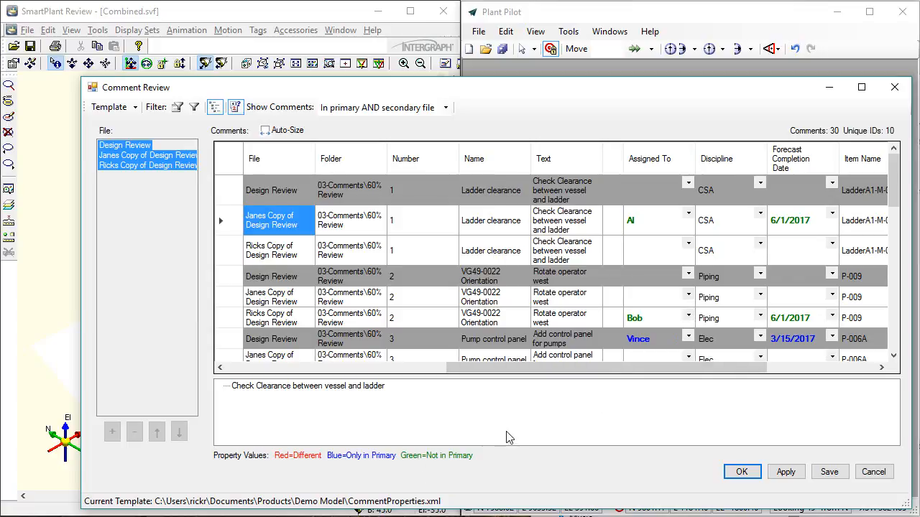
pyautogui.moveTo(896, 204); pyautogui.dragTo(888, 232)
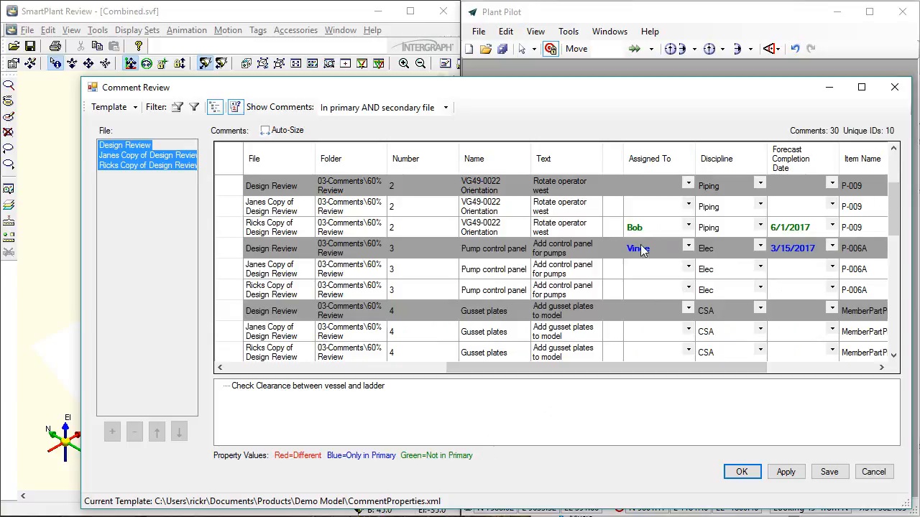
pyautogui.moveTo(728, 368); pyautogui.dragTo(860, 368)
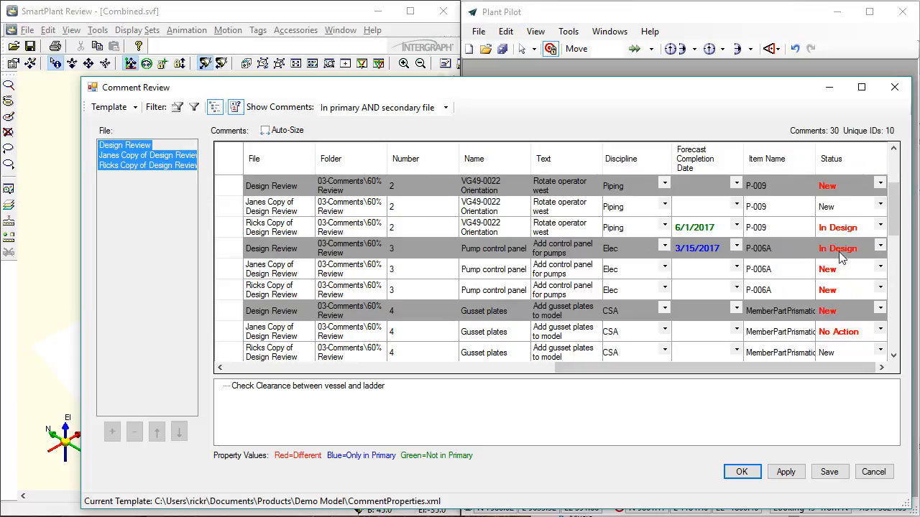
pyautogui.moveTo(655, 370); pyautogui.dragTo(362, 382)
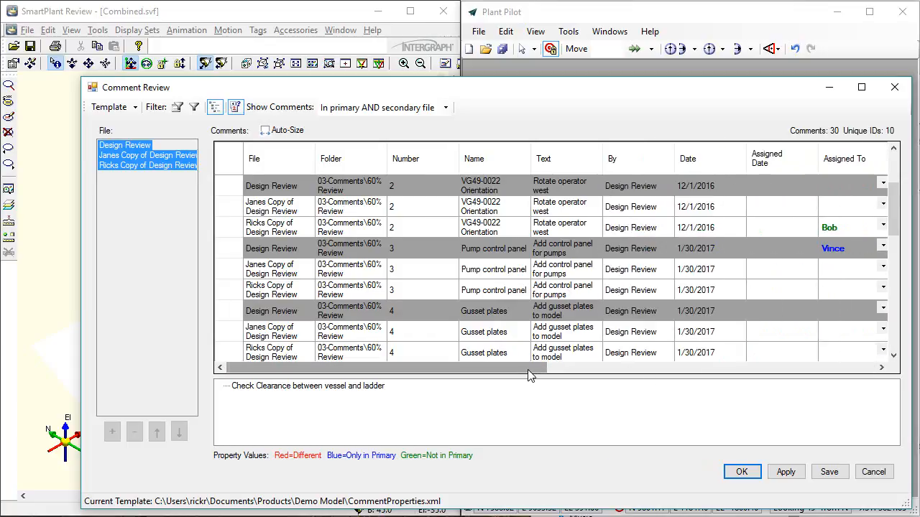
pyautogui.moveTo(530, 377); pyautogui.dragTo(702, 375)
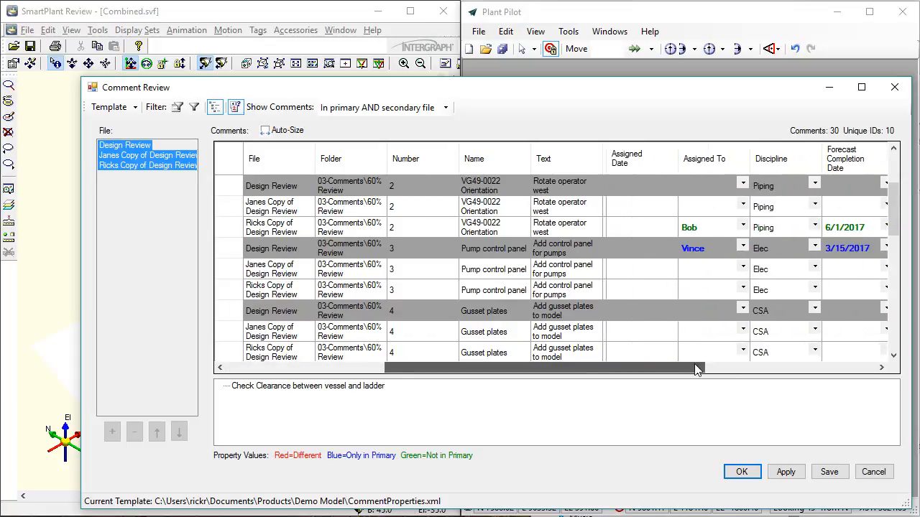
# Filter the comments to those whose Discipline is not equal (<>) to Elec.
pyautogui.click(177, 108)
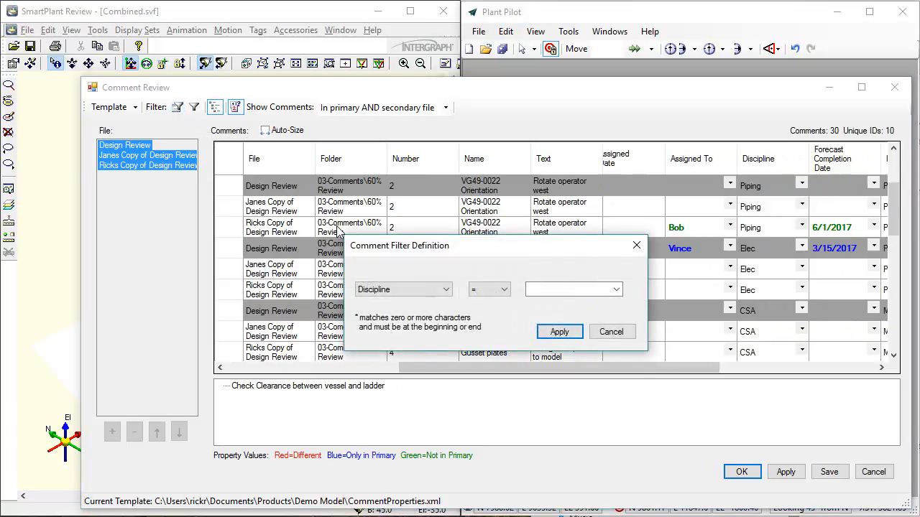
pyautogui.click(505, 291)
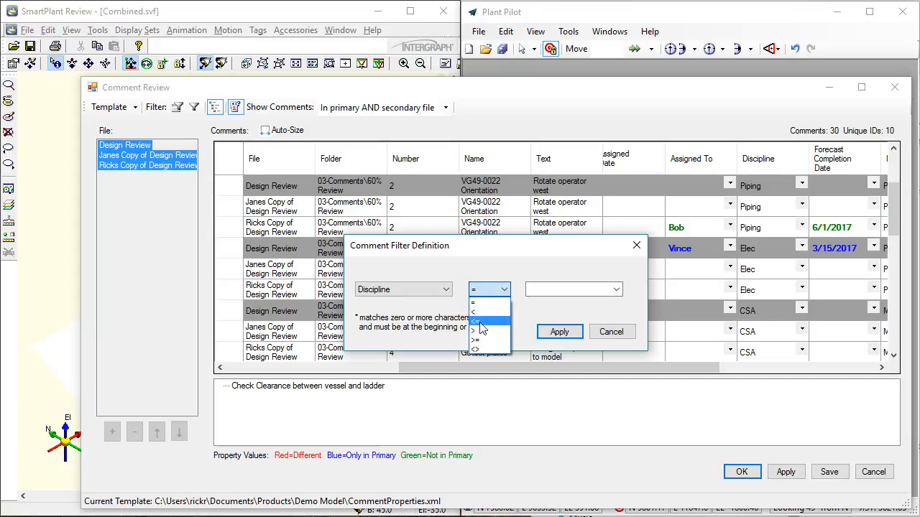
pyautogui.click(480, 350)
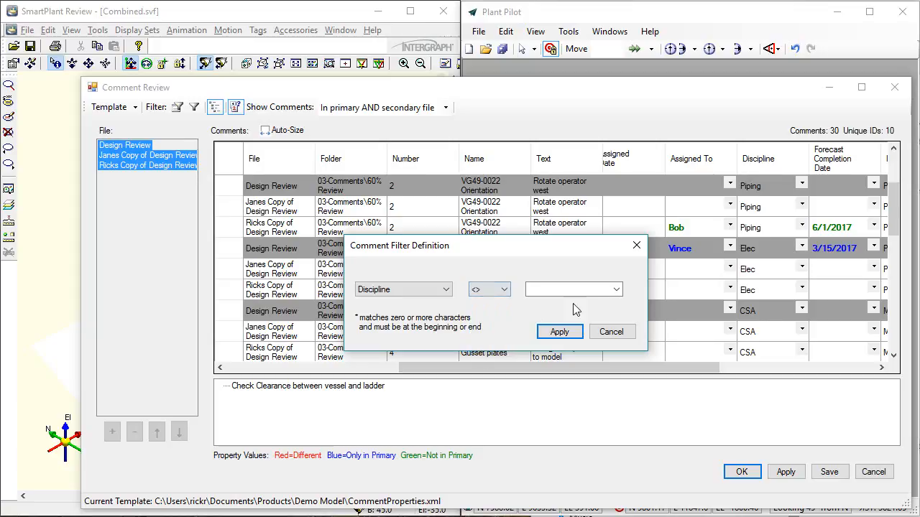
pyautogui.click(616, 288)
pyautogui.click(547, 321)
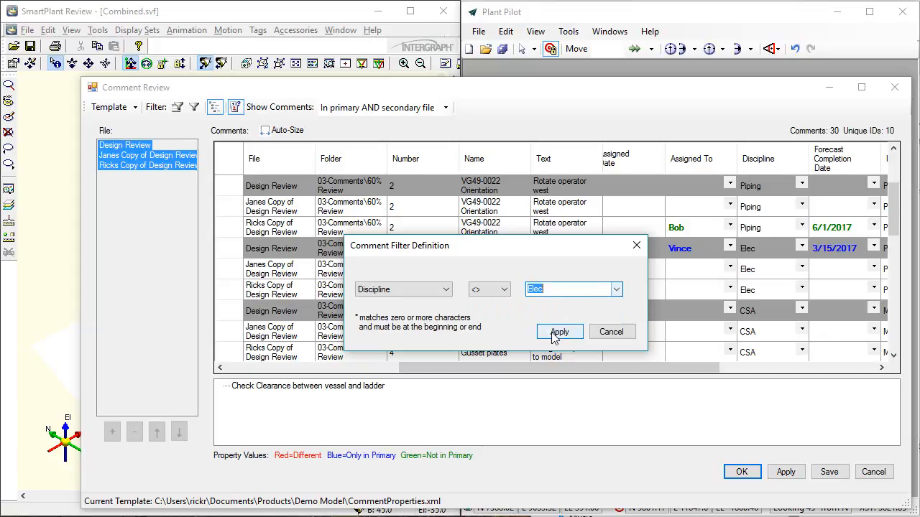
pyautogui.click(548, 331)
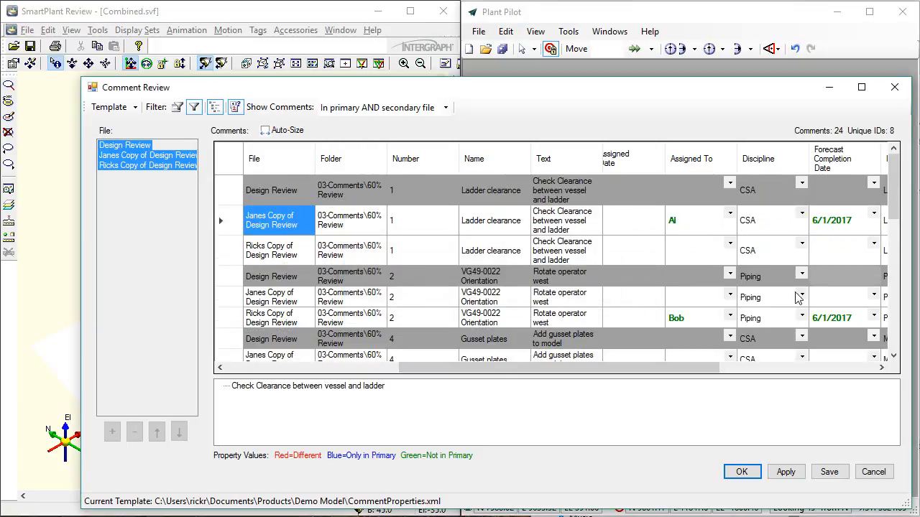
# Copy the Assigned To through Status values of comment 1 in Janes Copy of Design Review.
pyautogui.moveTo(657, 373)
pyautogui.mouseDown()
pyautogui.moveTo(842, 376)
pyautogui.moveTo(657, 376)
pyautogui.mouseUp()
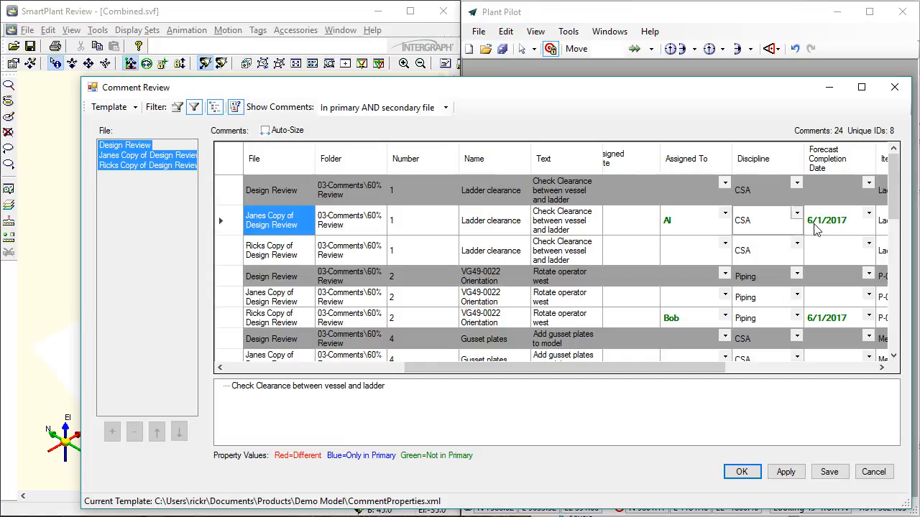
pyautogui.moveTo(682, 377); pyautogui.dragTo(845, 375)
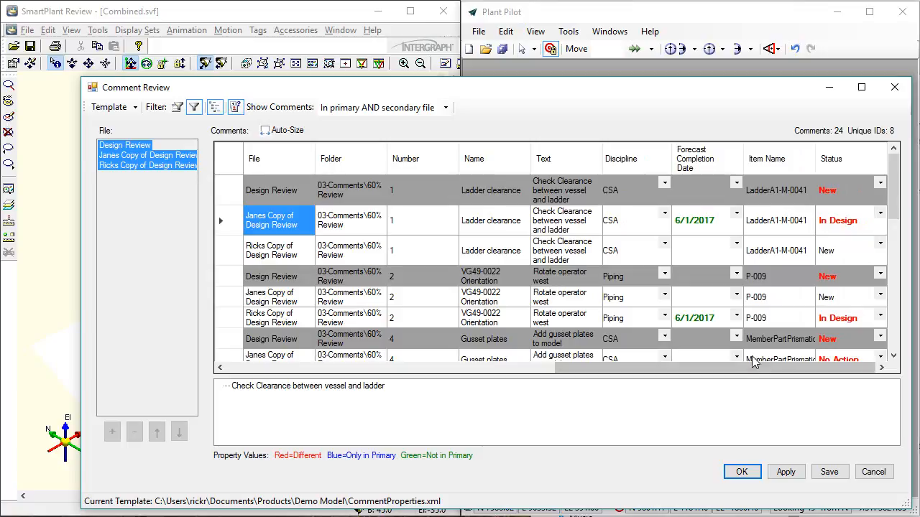
pyautogui.moveTo(740, 373); pyautogui.dragTo(618, 378)
pyautogui.moveTo(664, 219); pyautogui.dragTo(858, 223)
pyautogui.rightClick(853, 224)
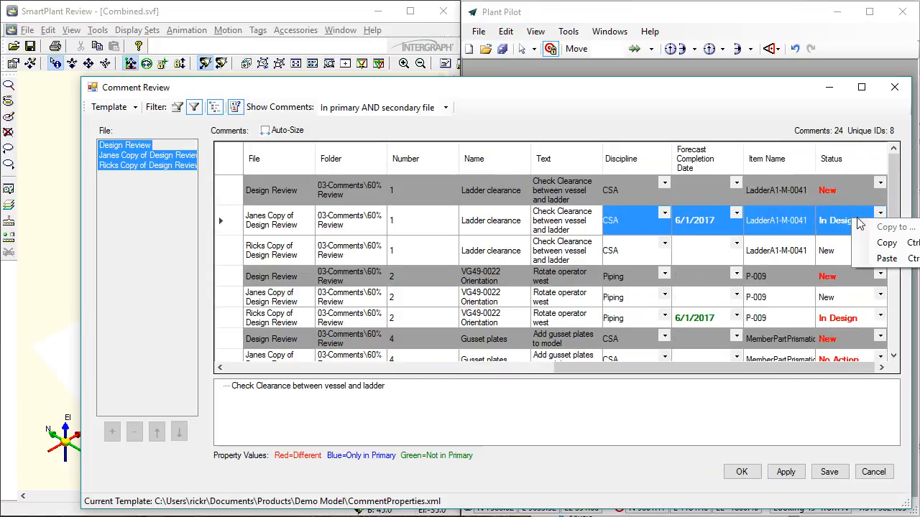
pyautogui.click(881, 243)
# Paste the copied property values over the Assigned To through Status cells of comment 1 in Design Review.
pyautogui.moveTo(638, 368); pyautogui.dragTo(512, 373)
pyautogui.moveTo(669, 192); pyautogui.dragTo(917, 193)
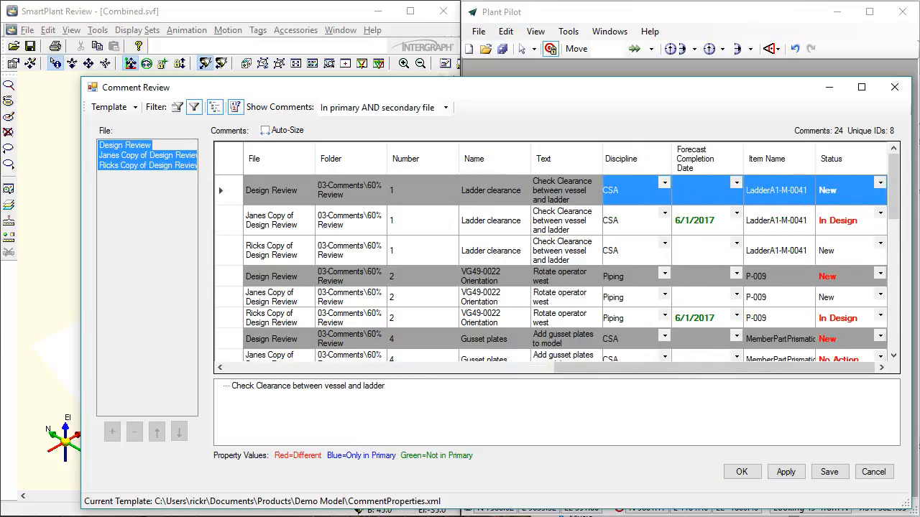
pyautogui.rightClick(844, 191)
pyautogui.click(859, 225)
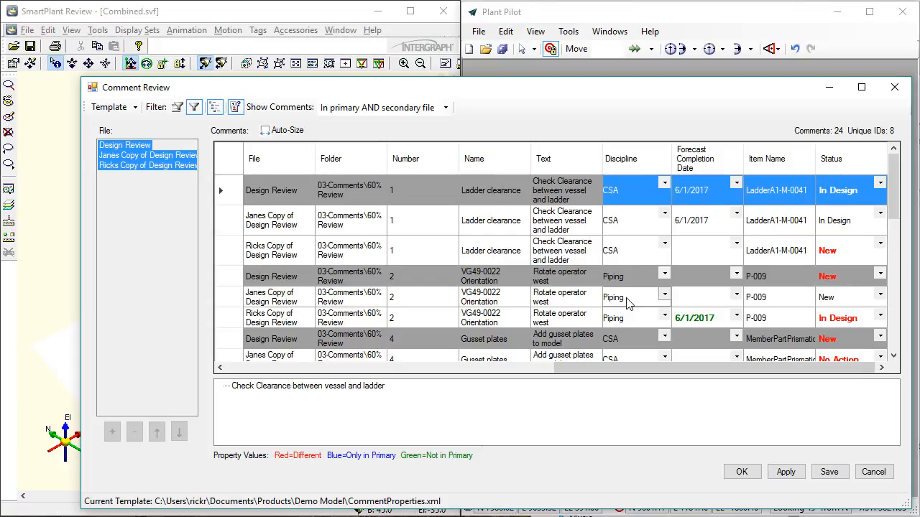
pyautogui.click(628, 299)
pyautogui.click(836, 223)
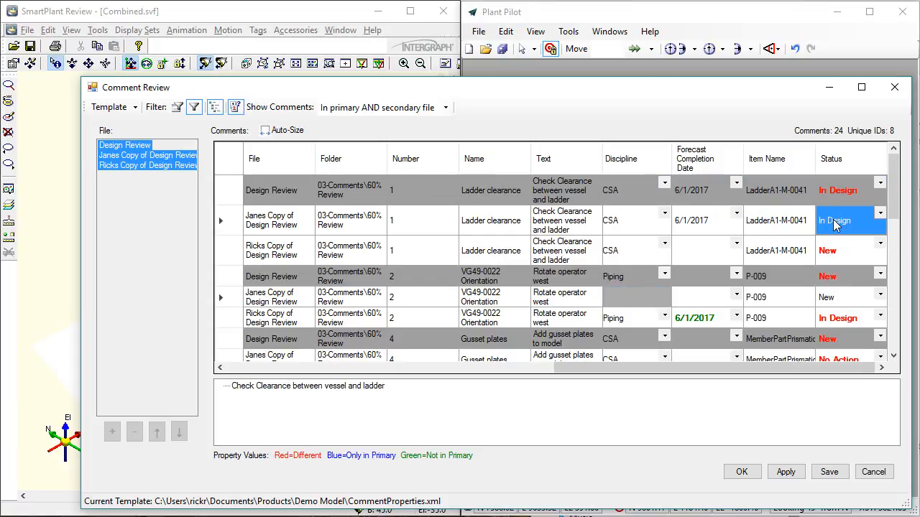
pyautogui.click(774, 223)
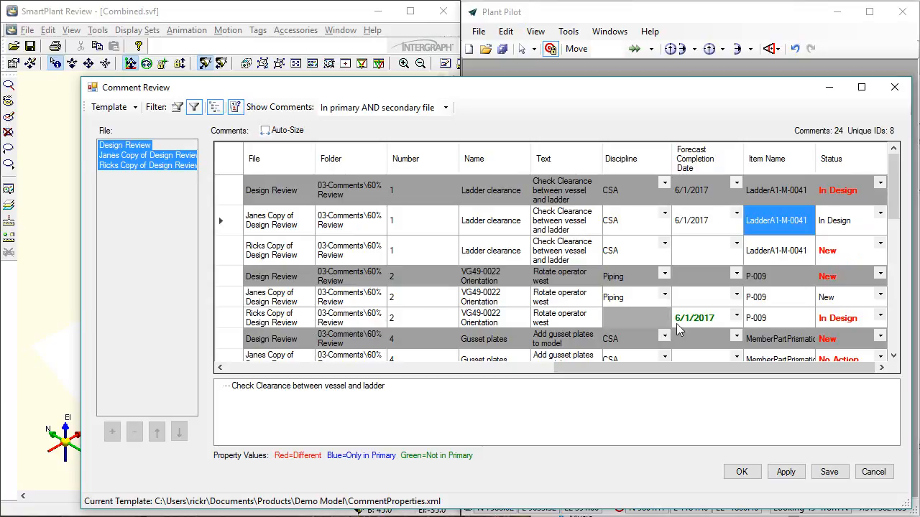
# Limit the comparison to comments that are not in the primary file.
pyautogui.moveTo(894, 197)
pyautogui.mouseDown()
pyautogui.moveTo(895, 248)
pyautogui.moveTo(902, 193)
pyautogui.mouseUp()
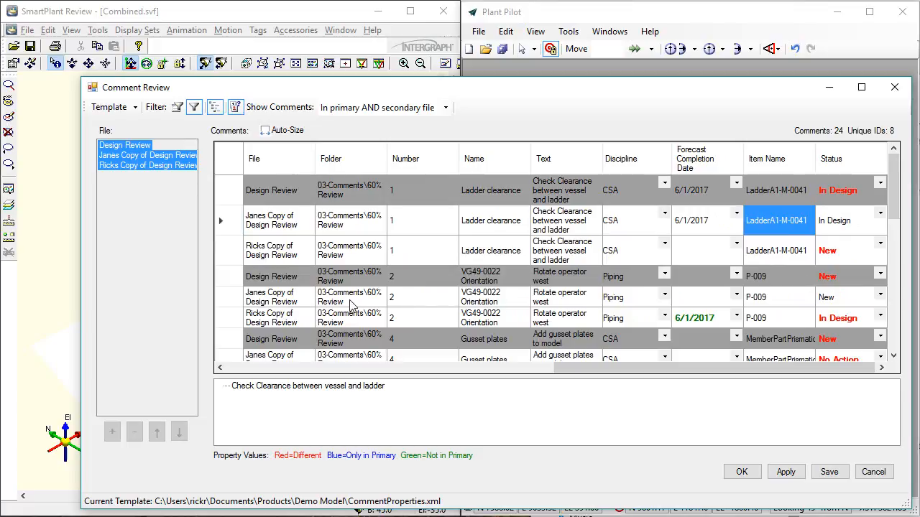
pyautogui.moveTo(896, 214); pyautogui.dragTo(901, 282)
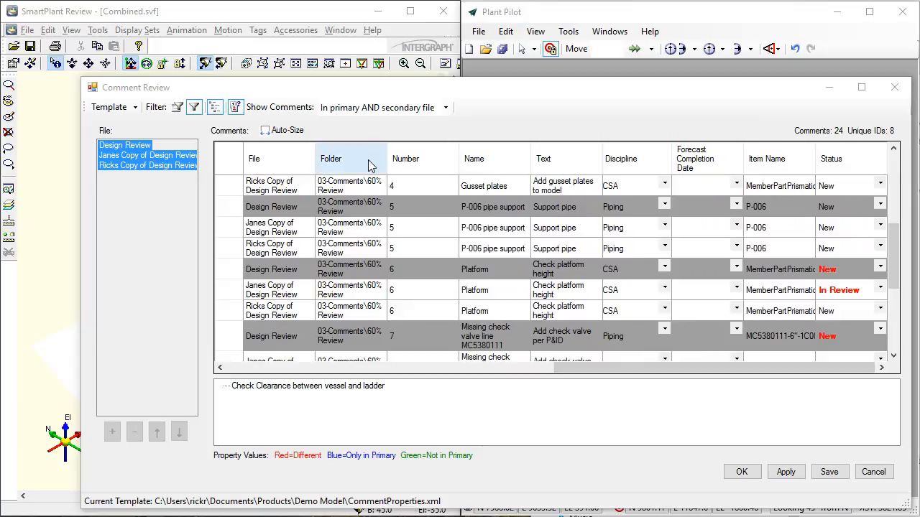
pyautogui.click(445, 108)
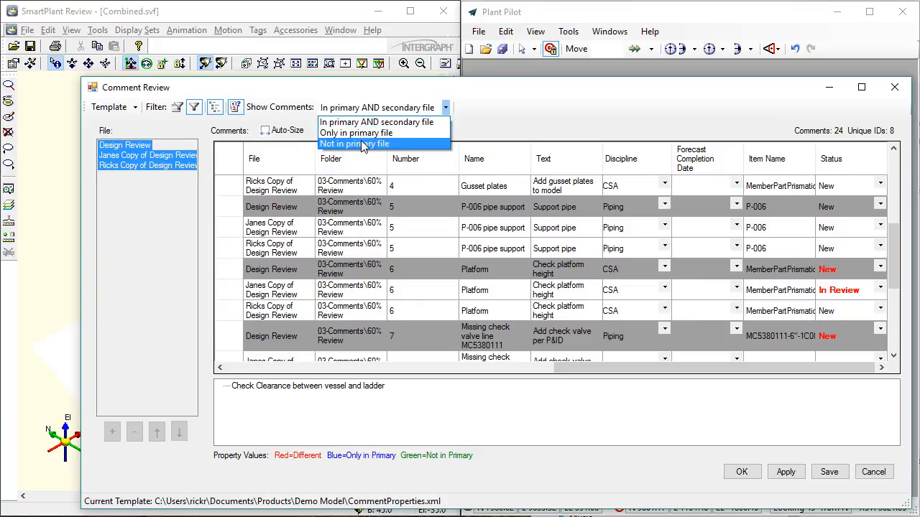
pyautogui.click(357, 145)
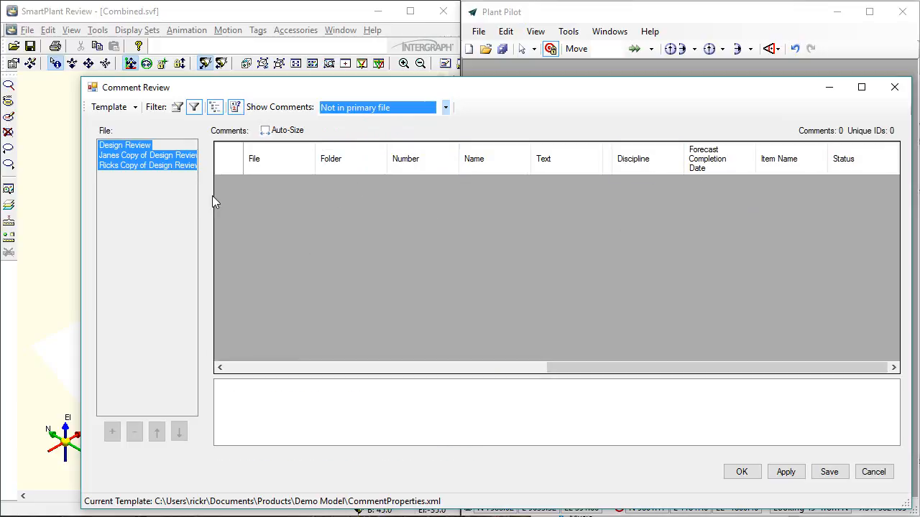
# Turn compare mode off and add Ricks File to the Comment Review file list.
pyautogui.click(236, 107)
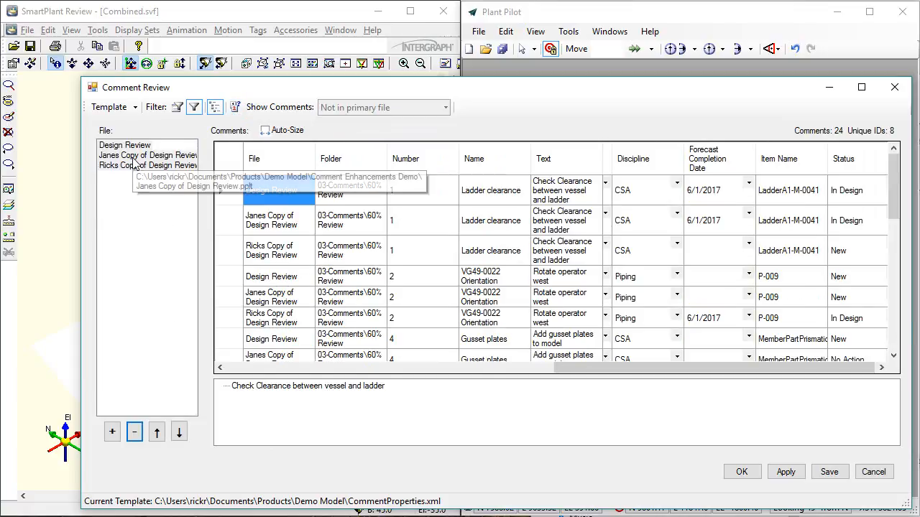
pyautogui.click(112, 432)
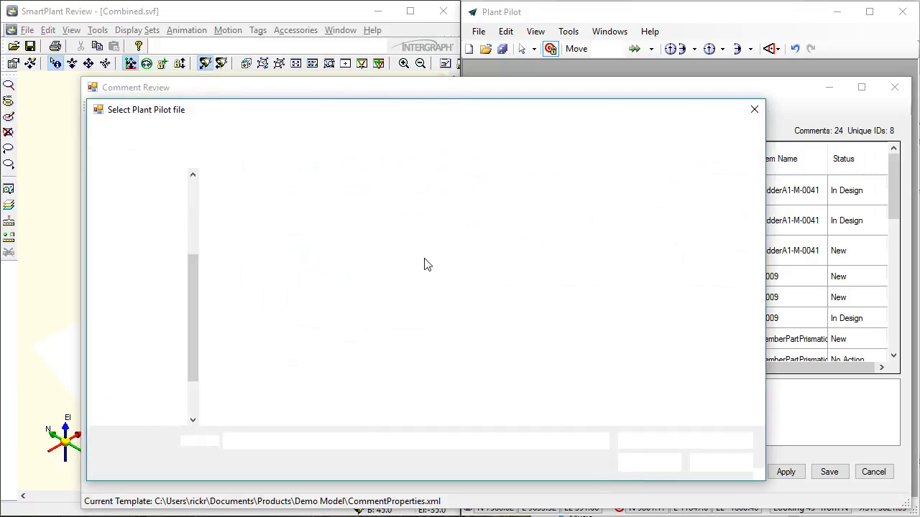
pyautogui.doubleClick(265, 380)
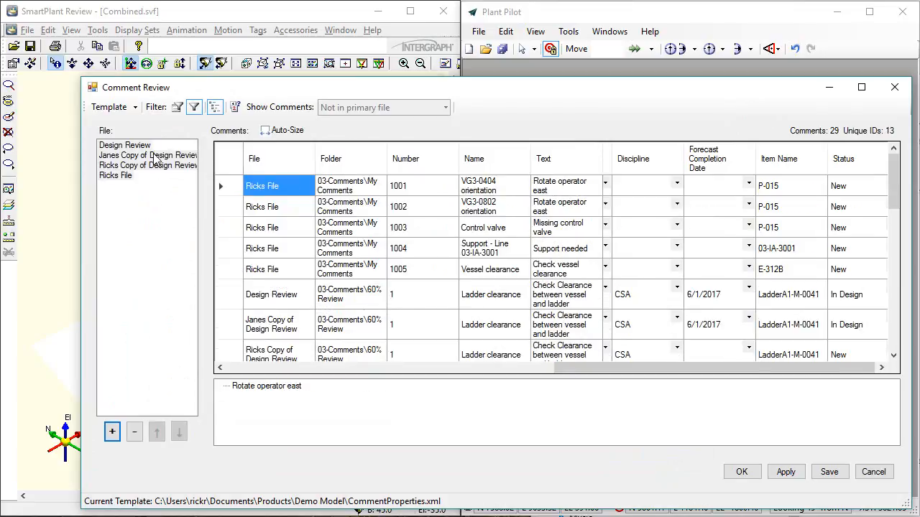
# Compare only Design Review and Ricks File in compare mode.
pyautogui.keyDown('shift'); pyautogui.click(132, 146); pyautogui.keyUp('shift')
pyautogui.click(132, 148)
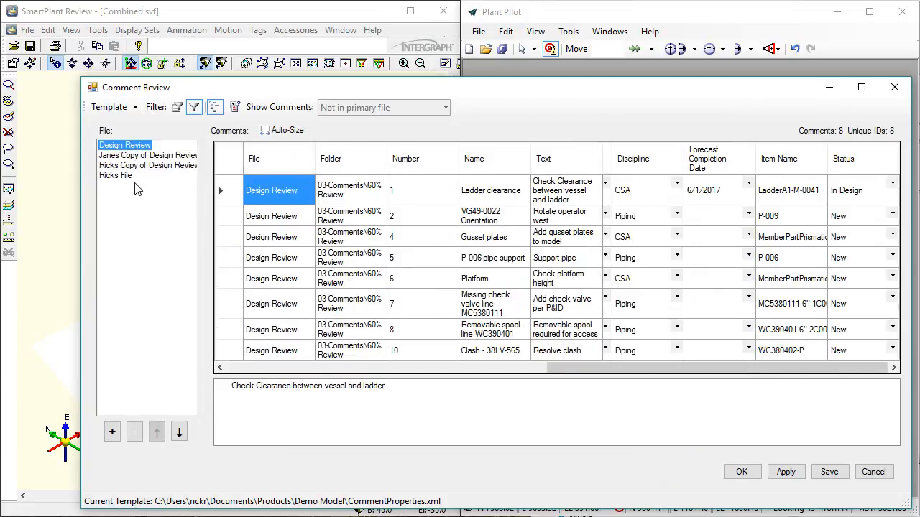
pyautogui.keyDown('ctrl'); pyautogui.click(124, 176); pyautogui.keyUp('ctrl')
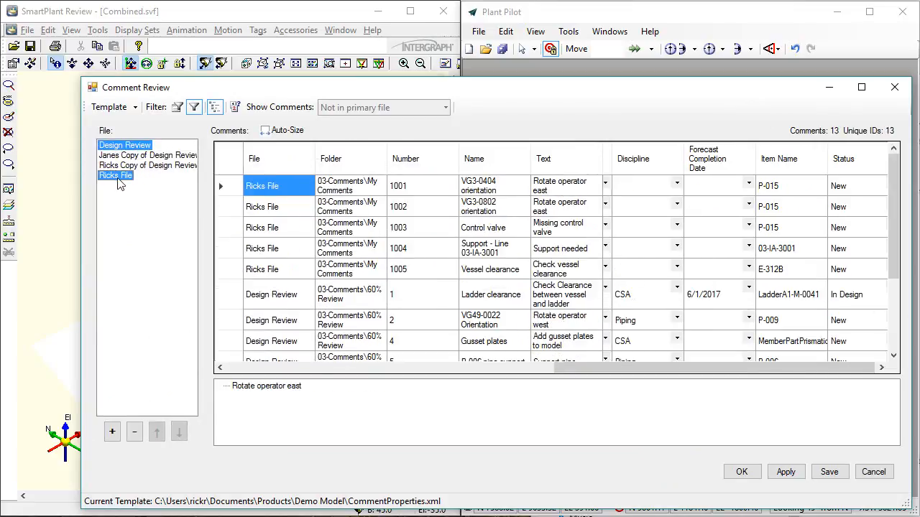
pyautogui.click(235, 108)
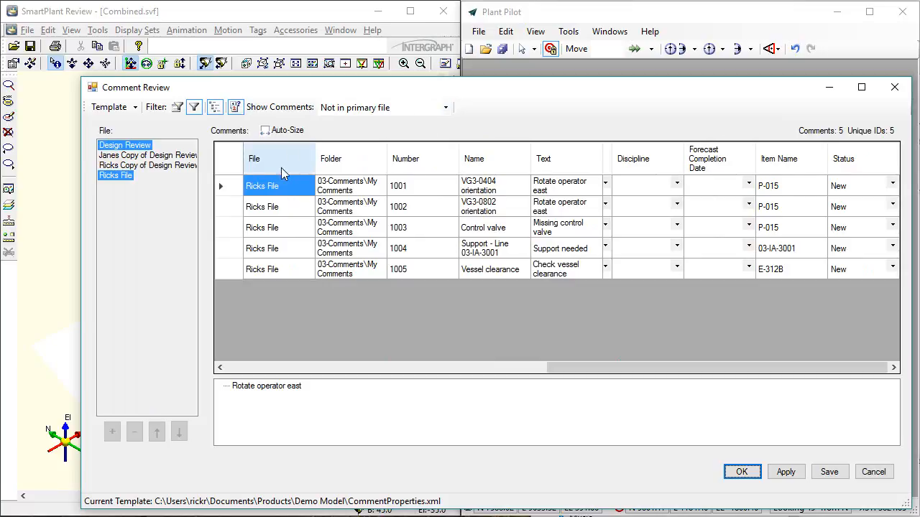
# Start copying comments 1001 to 1005 from Ricks File to Design Review, applying the pending Comment Review changes.
pyautogui.moveTo(231, 190); pyautogui.dragTo(229, 271)
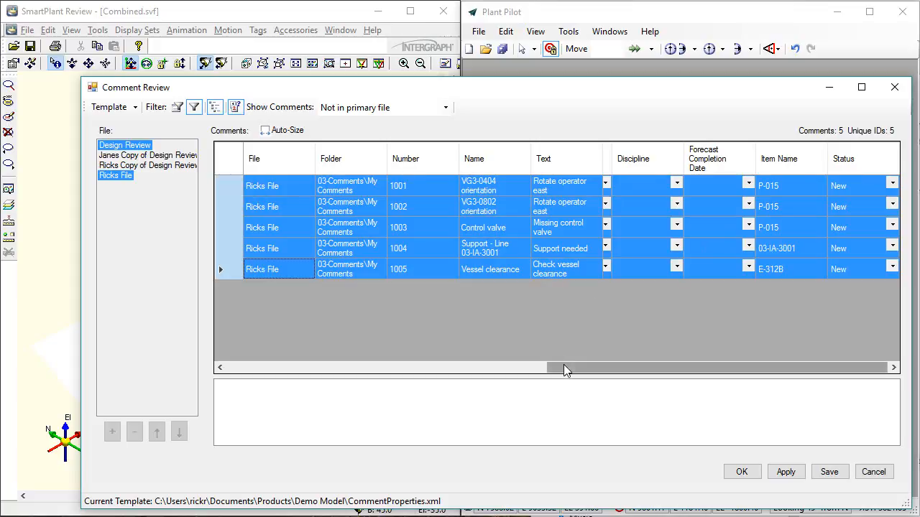
pyautogui.moveTo(564, 377); pyautogui.dragTo(256, 384)
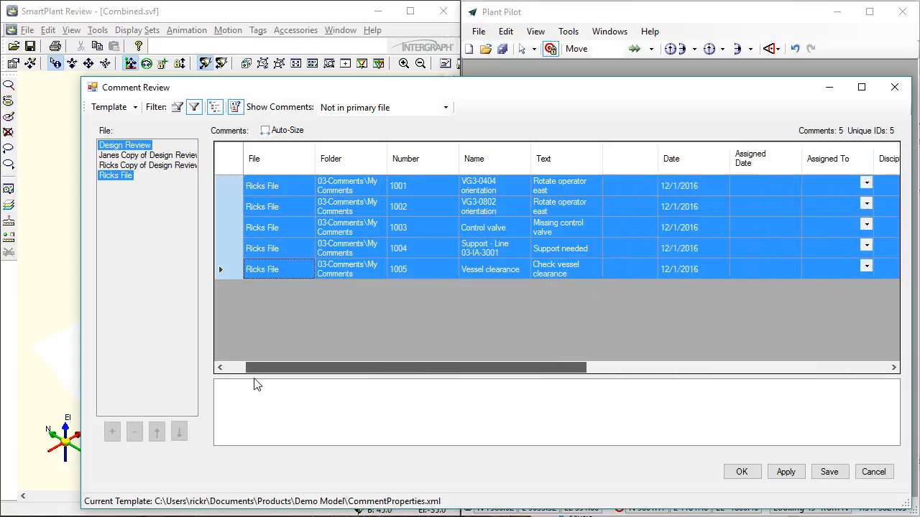
pyautogui.rightClick(229, 185)
pyautogui.moveTo(284, 195)
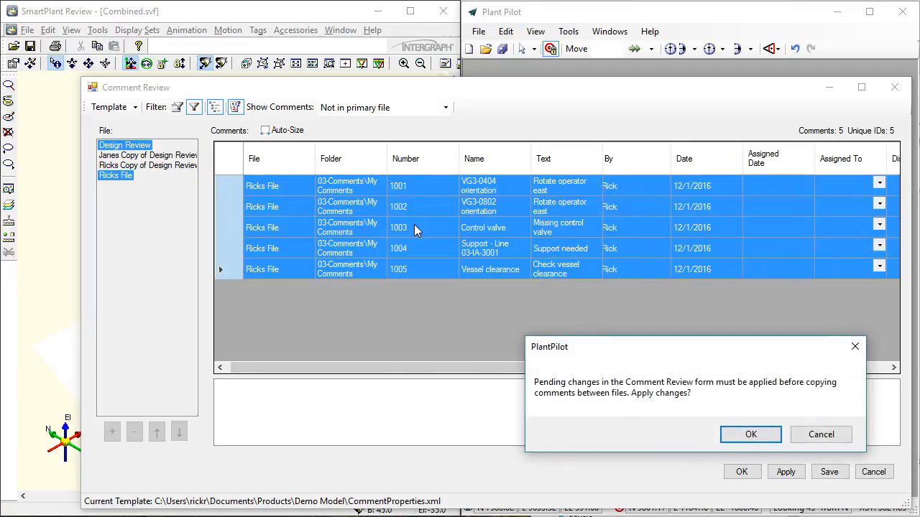
pyautogui.click(747, 431)
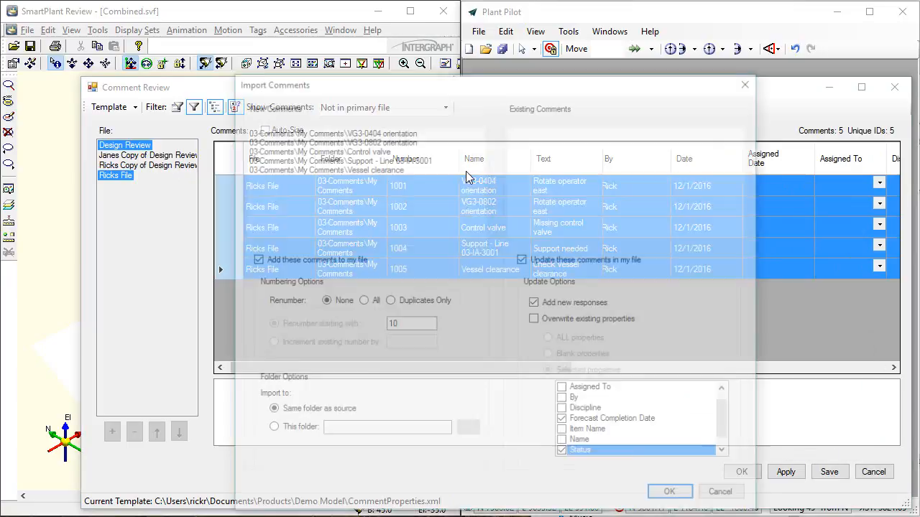